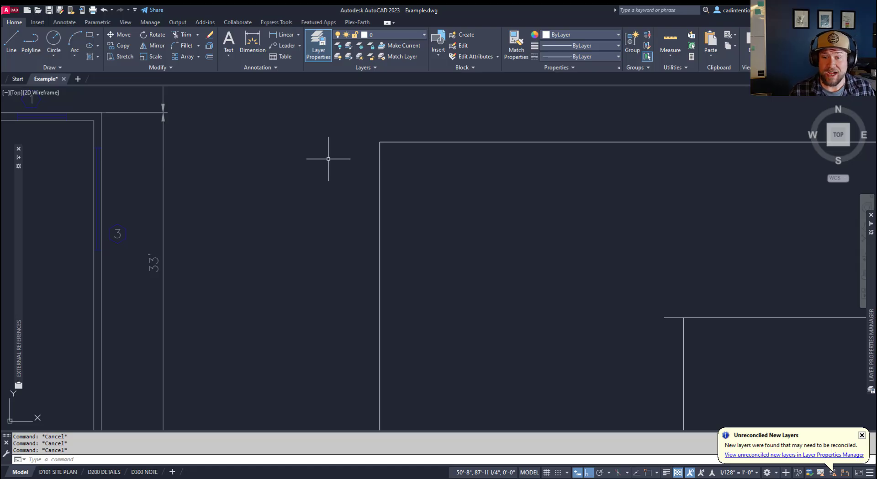
Step: Zoom out and pan to frame the labelled floor plan and the L-shaped outline on its right
{"action": "left_click", "coordinate": [366, 162]}
{"action": "key", "text": "Escape"}
{"action": "key", "text": "Escape"}
{"action": "scroll", "coordinate": [337, 211], "scroll_direction": "down", "scroll_amount": 2}
{"action": "scroll", "coordinate": [329, 205], "scroll_direction": "down", "scroll_amount": 2}
{"action": "middle_click_drag", "start_coordinate": [329, 205], "coordinate": [395, 228]}
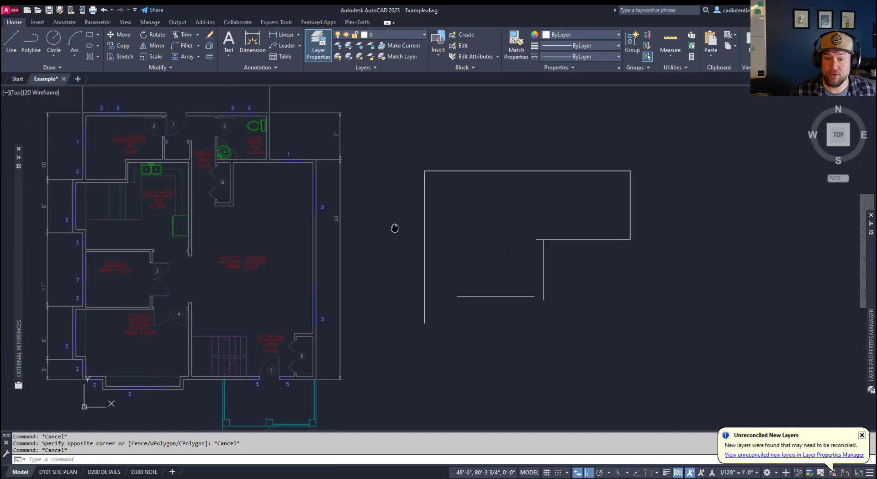
{"action": "middle_click_drag", "start_coordinate": [385, 258], "coordinate": [484, 260]}
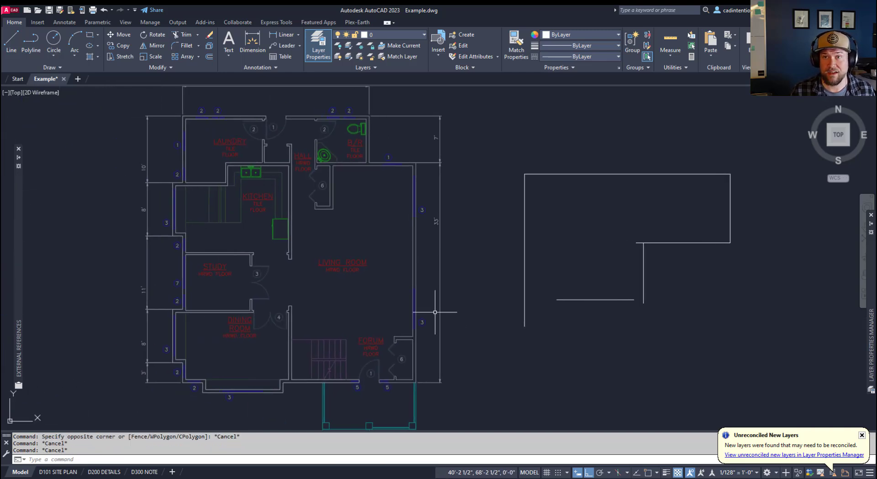
{"action": "middle_click_drag", "start_coordinate": [435, 312], "coordinate": [456, 264]}
{"action": "middle_click_drag", "start_coordinate": [396, 251], "coordinate": [399, 272]}
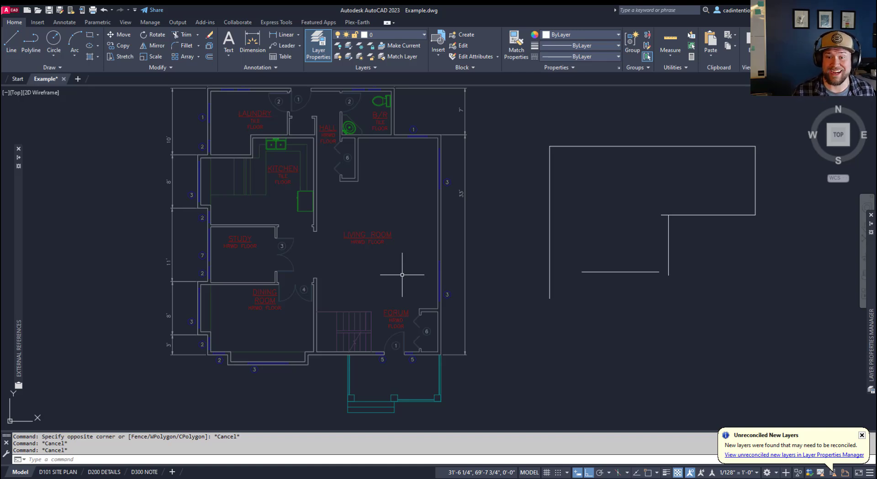
{"action": "middle_click_drag", "start_coordinate": [438, 238], "coordinate": [368, 229]}
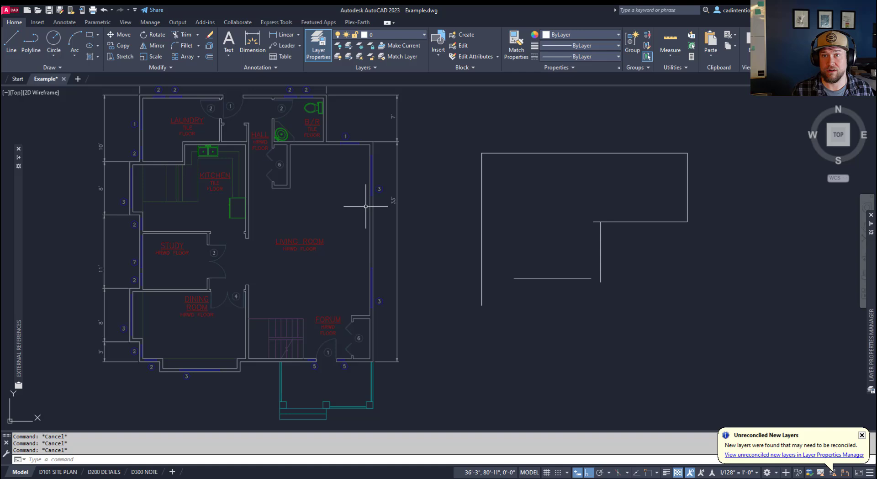
{"action": "mouse_move", "coordinate": [356, 205]}
{"action": "middle_mouse_down"}
{"action": "mouse_move", "coordinate": [320, 193]}
{"action": "mouse_move", "coordinate": [391, 209]}
{"action": "middle_mouse_up"}
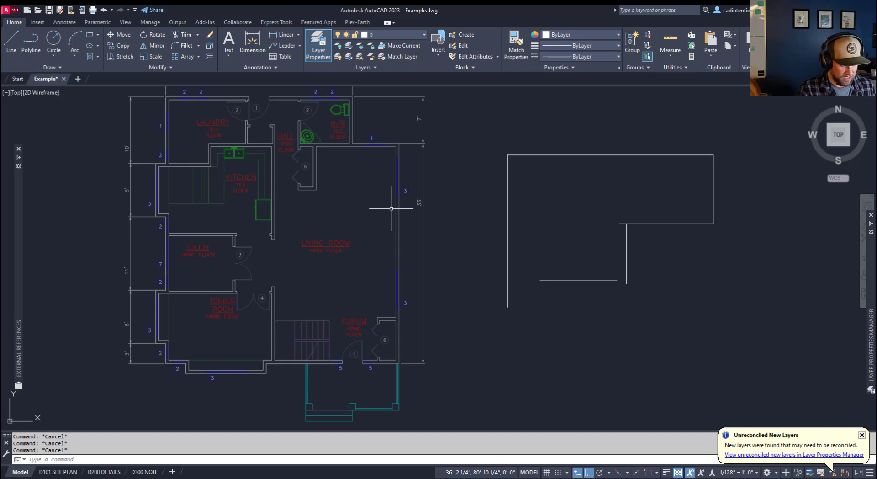
Step: Copy the LIVING ROOM / HARD FLOOR label out of the floor-plan reference in place with NCOPY
{"action": "type", "text": "NCOPY"}
{"action": "key", "text": "Return"}
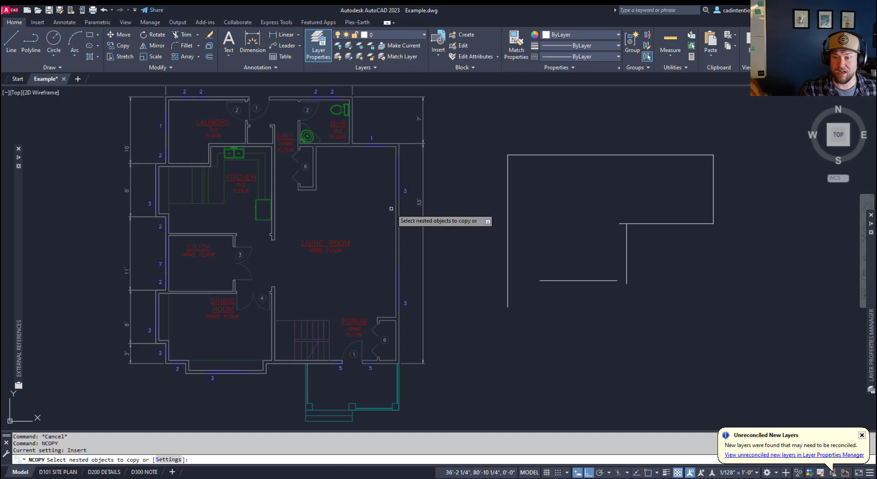
{"action": "left_click", "coordinate": [326, 244]}
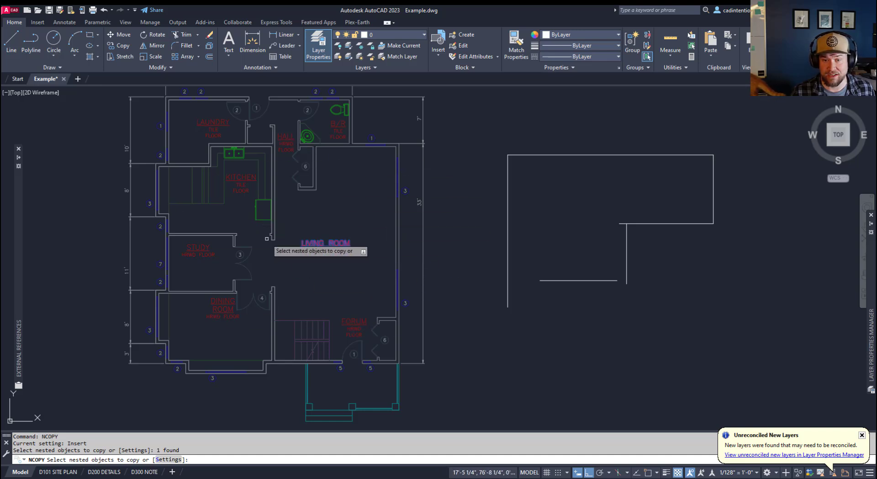
{"action": "key", "text": "Return"}
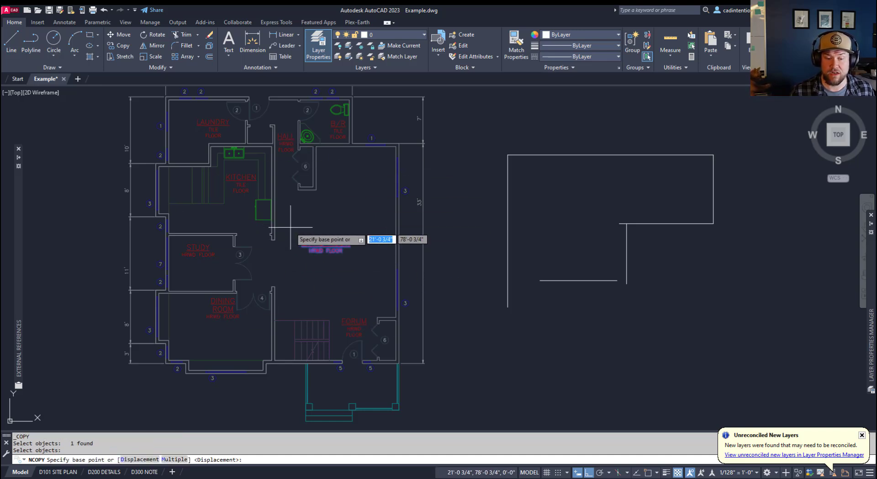
{"action": "key", "text": "Return"}
{"action": "key", "text": "Return"}
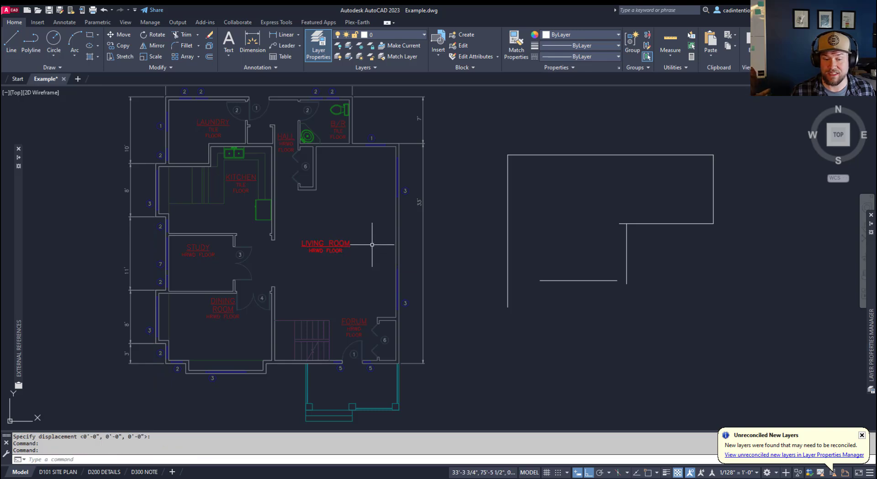
{"action": "key", "text": "Escape"}
Step: Move the copied LIVING ROOM label upward so it sits just above the original
{"action": "middle_click_drag", "start_coordinate": [355, 248], "coordinate": [403, 248]}
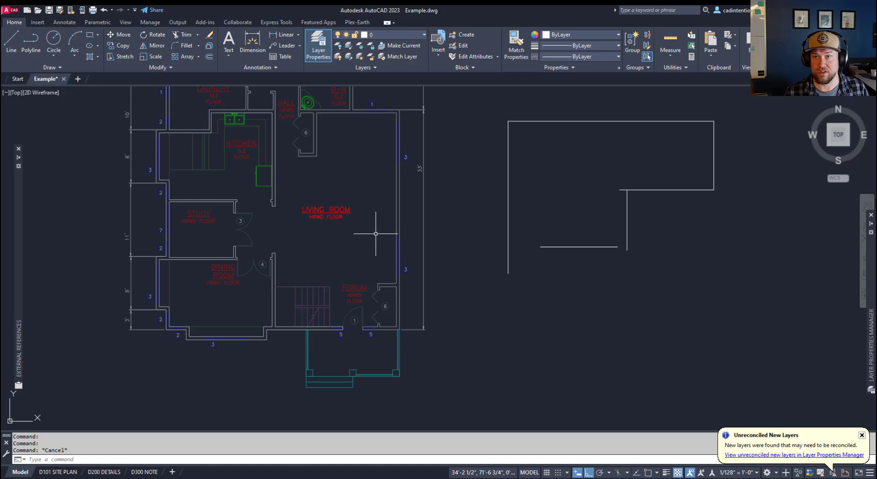
{"action": "left_click", "coordinate": [343, 211]}
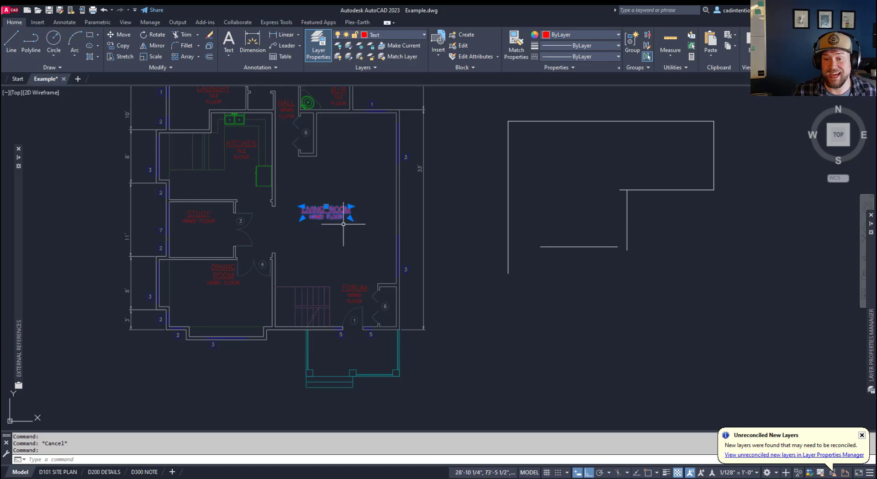
{"action": "left_click", "coordinate": [326, 206]}
{"action": "left_click", "coordinate": [326, 189]}
{"action": "key", "text": "Escape"}
{"action": "key", "text": "Escape"}
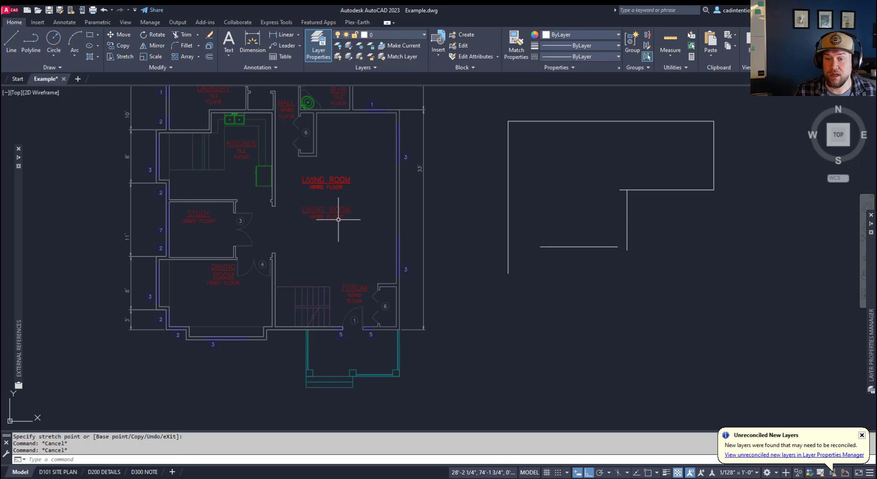
{"action": "left_click", "coordinate": [343, 220]}
{"action": "left_click", "coordinate": [295, 229]}
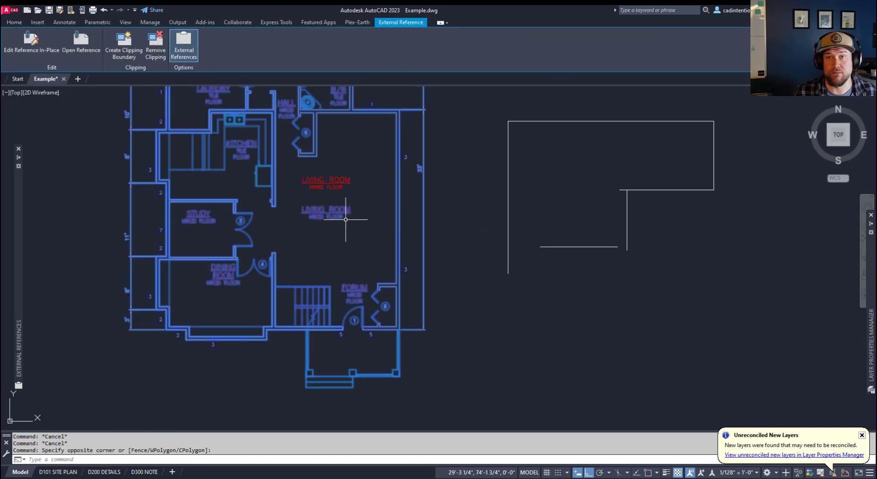
{"action": "key", "text": "Escape"}
{"action": "middle_click_drag", "start_coordinate": [289, 165], "coordinate": [306, 193]}
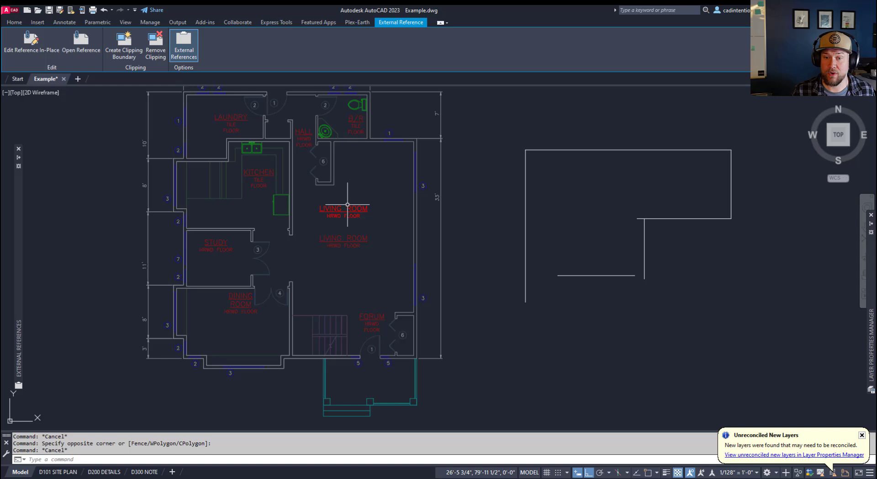
{"action": "key", "text": "Escape"}
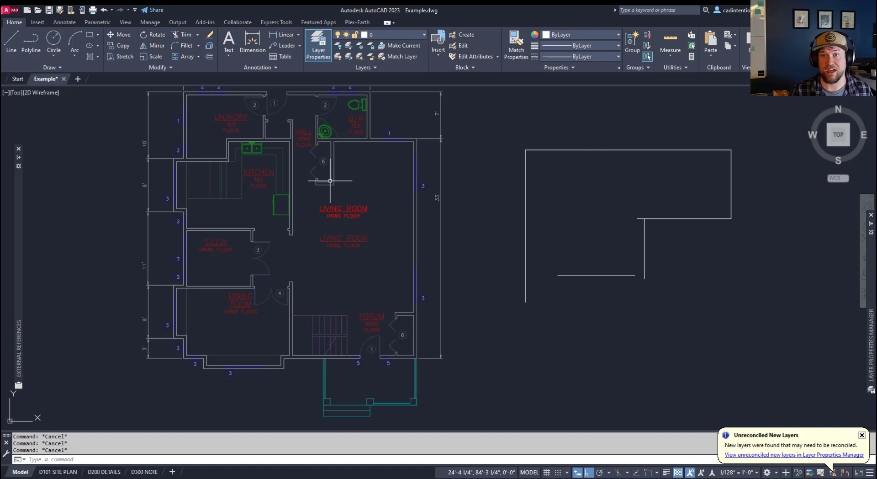
Step: Pan and zoom until the partially drawn L-shaped polyline fills the view close up
{"action": "middle_click_drag", "start_coordinate": [331, 181], "coordinate": [239, 181]}
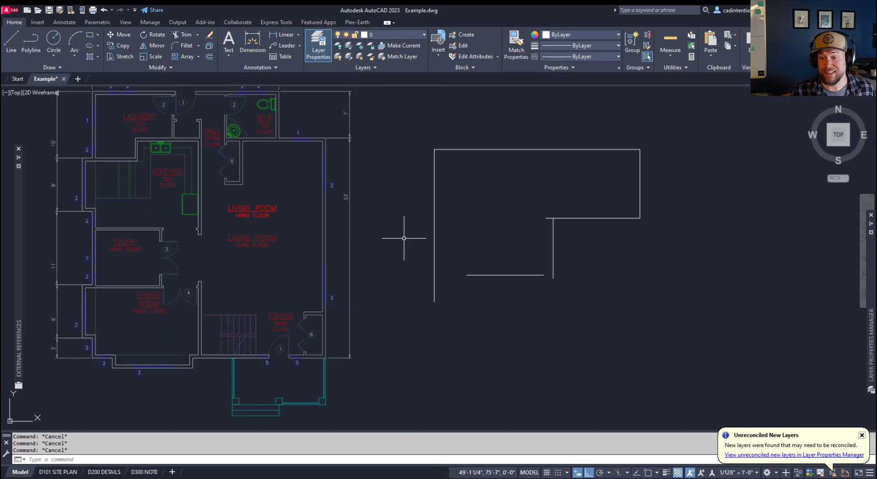
{"action": "left_click", "coordinate": [532, 212]}
{"action": "key", "text": "Escape"}
{"action": "scroll", "coordinate": [525, 219], "scroll_direction": "up", "scroll_amount": 4}
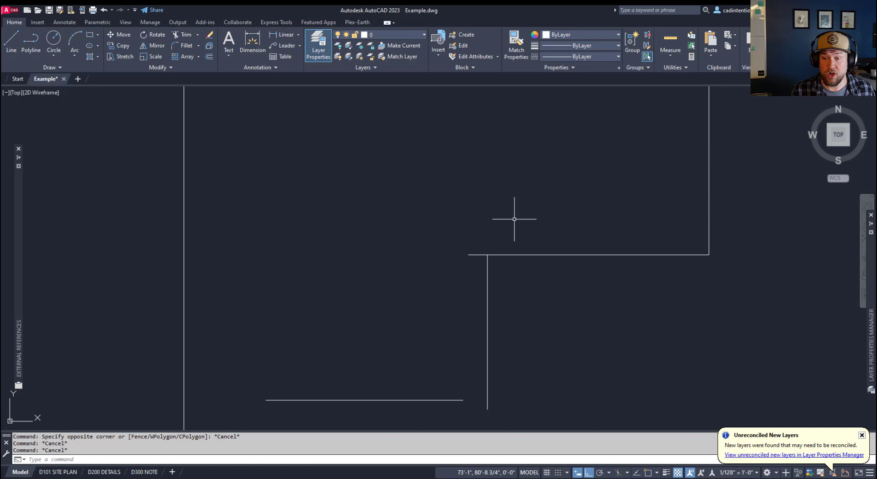
{"action": "scroll", "coordinate": [513, 220], "scroll_direction": "down", "scroll_amount": 2}
{"action": "middle_click_drag", "start_coordinate": [521, 205], "coordinate": [481, 227]}
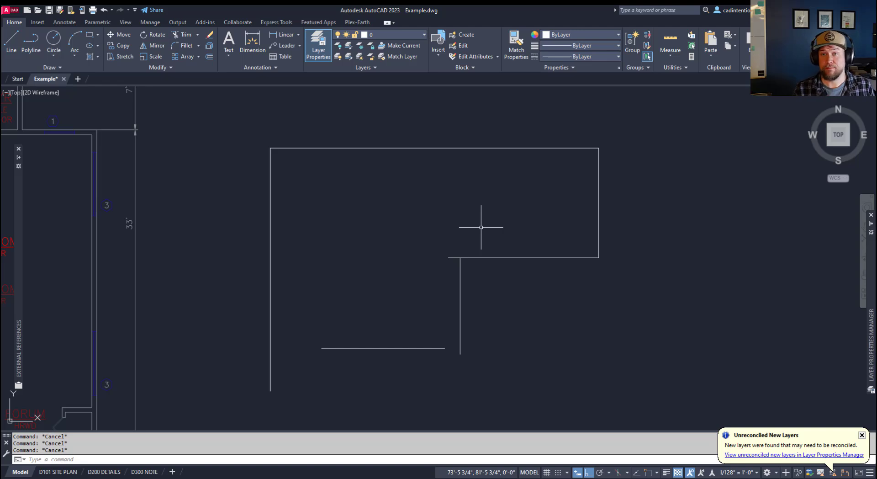
{"action": "middle_click_drag", "start_coordinate": [485, 230], "coordinate": [472, 222]}
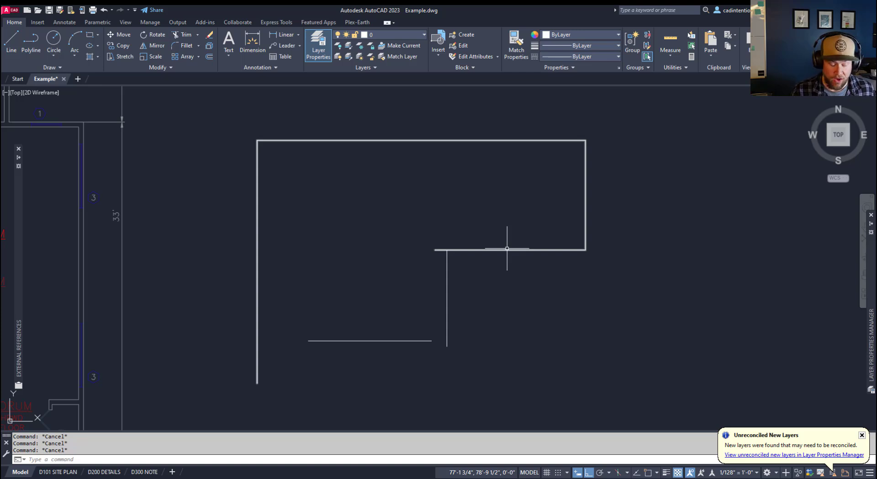
Step: Offset the open L-shaped polyline 6" inward to create a parallel inner copy
{"action": "type", "text": "offset"}
{"action": "key", "text": "Return"}
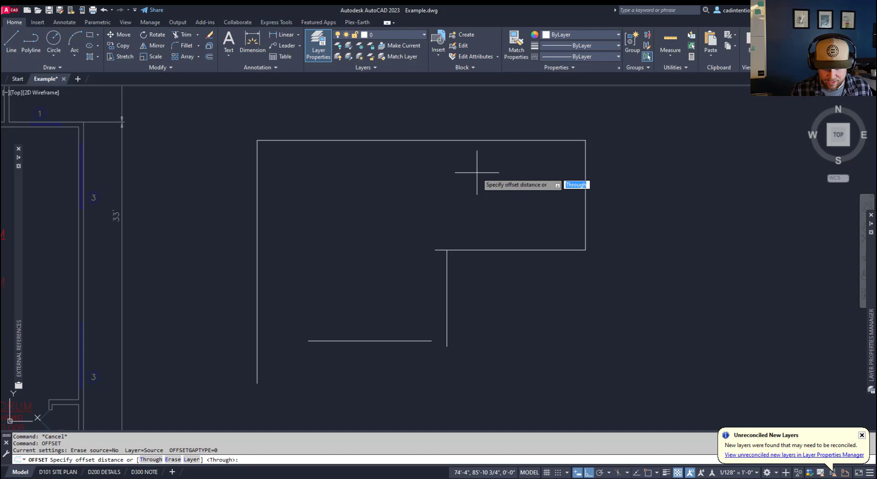
{"action": "type", "text": "6\""}
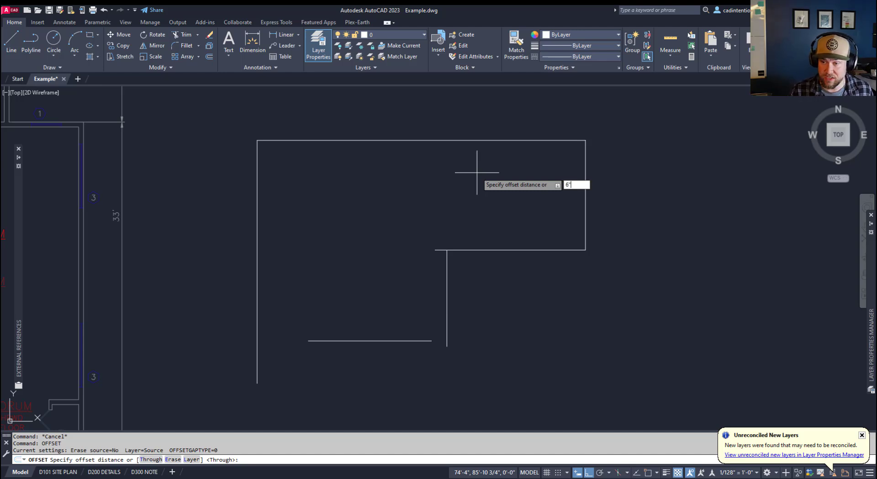
{"action": "key", "text": "Return"}
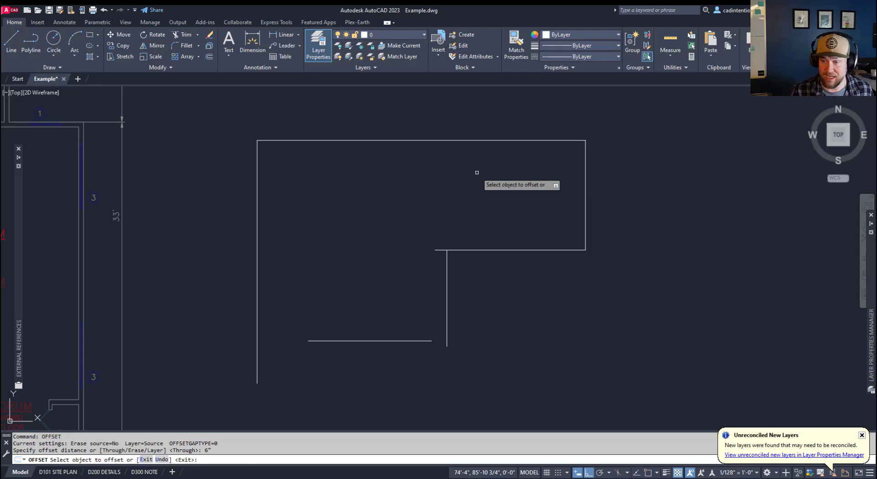
{"action": "left_click", "coordinate": [475, 140]}
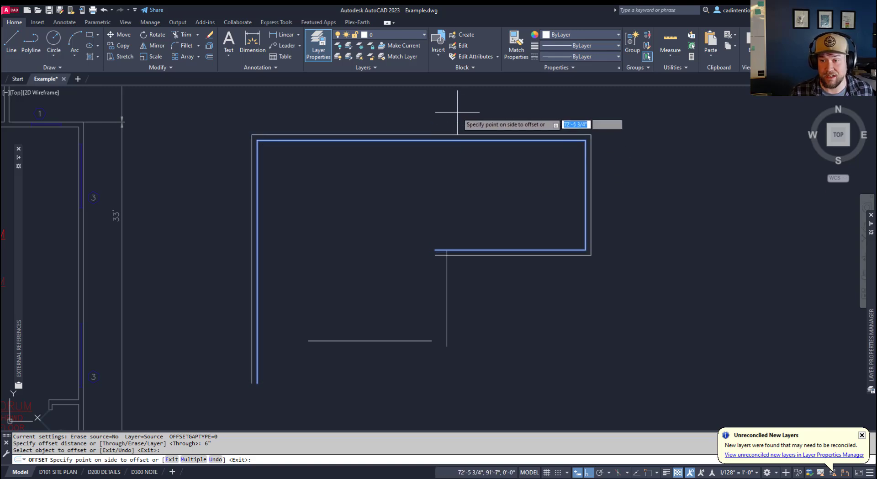
{"action": "left_click", "coordinate": [458, 150]}
{"action": "key", "text": "Escape"}
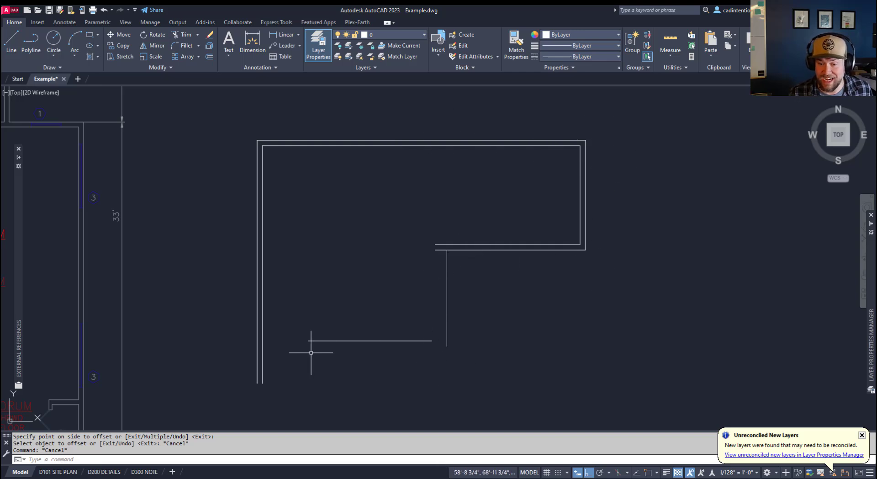
{"action": "key", "text": "Escape"}
{"action": "key", "text": "Escape"}
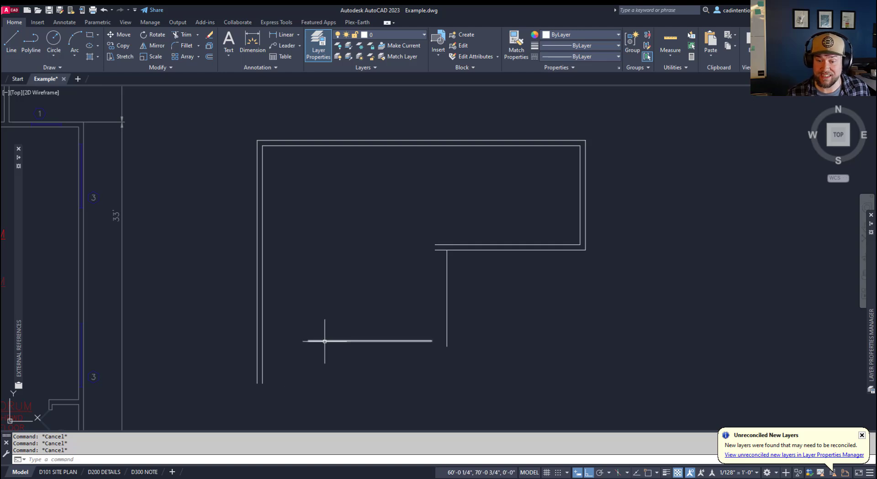
Step: Erase the inner U-shaped offset copy of the outline
{"action": "left_click", "coordinate": [470, 244]}
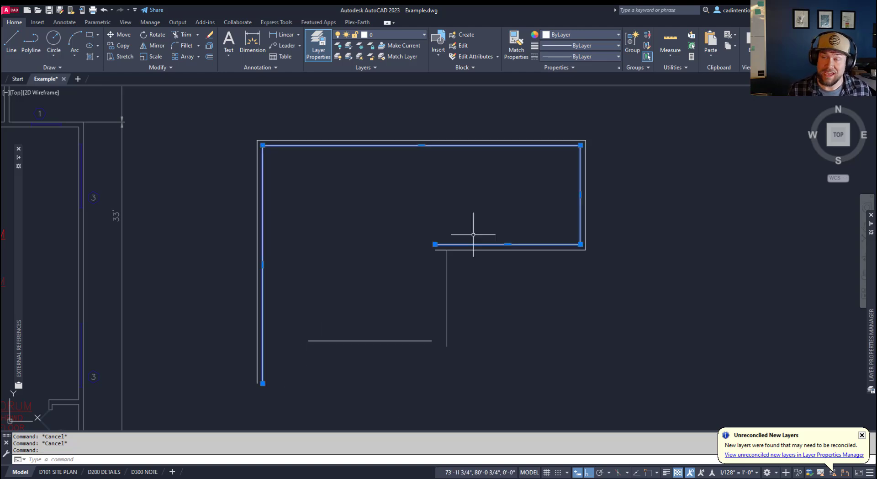
{"action": "key", "text": "Delete"}
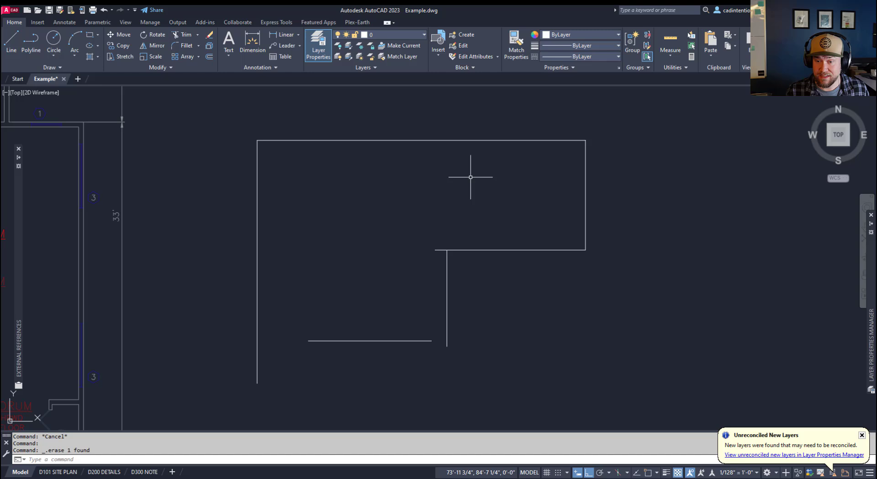
{"action": "key", "text": "Escape"}
{"action": "key", "text": "Escape"}
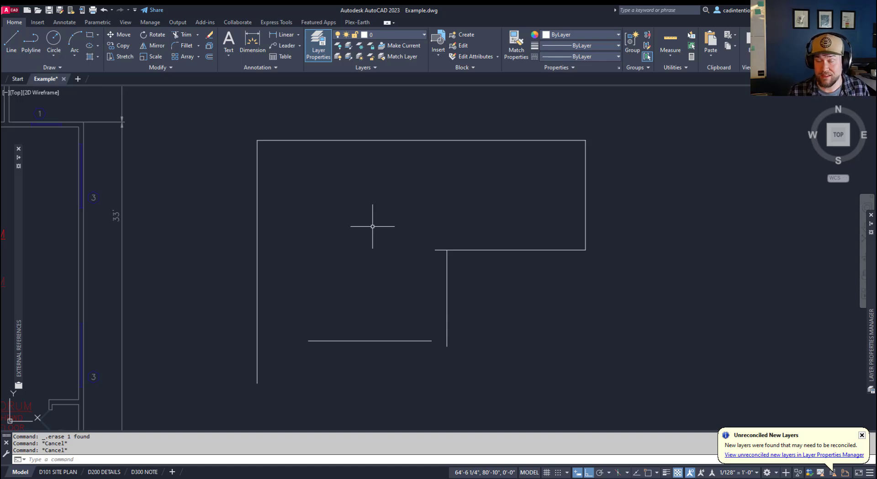
Step: Window-select the loose vertical line and the outline to inspect them, then clear the selection
{"action": "left_click", "coordinate": [448, 273]}
{"action": "left_click", "coordinate": [371, 314]}
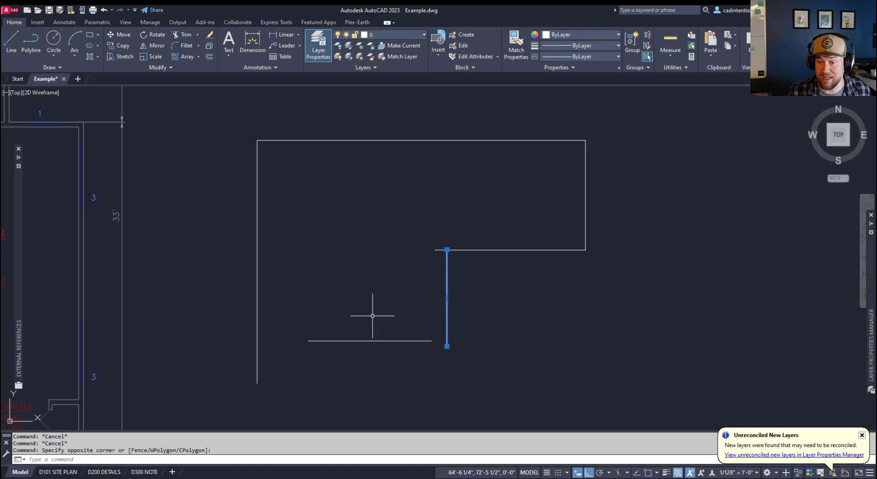
{"action": "left_click", "coordinate": [519, 299]}
{"action": "left_click", "coordinate": [487, 214]}
{"action": "key", "text": "Escape"}
{"action": "key", "text": "Escape"}
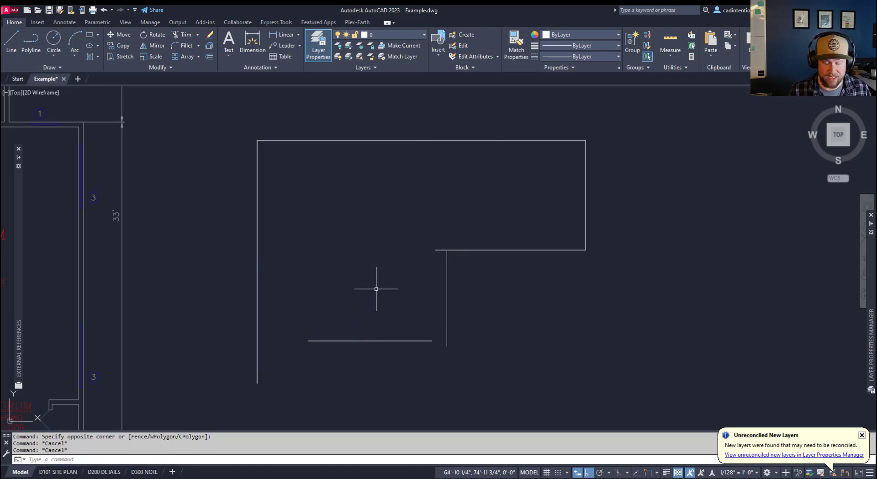
Step: Fillet the short bottom horizontal line and the vertical line into a sharp corner
{"action": "type", "text": "fillet"}
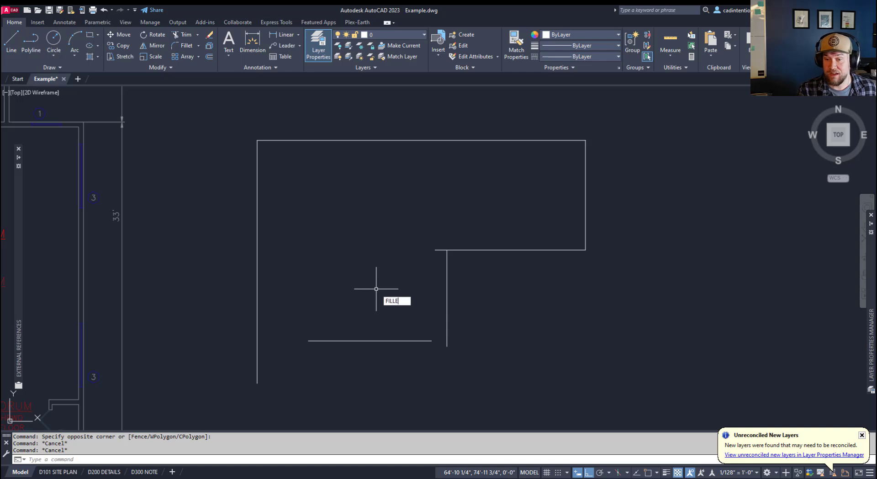
{"action": "key", "text": "Return"}
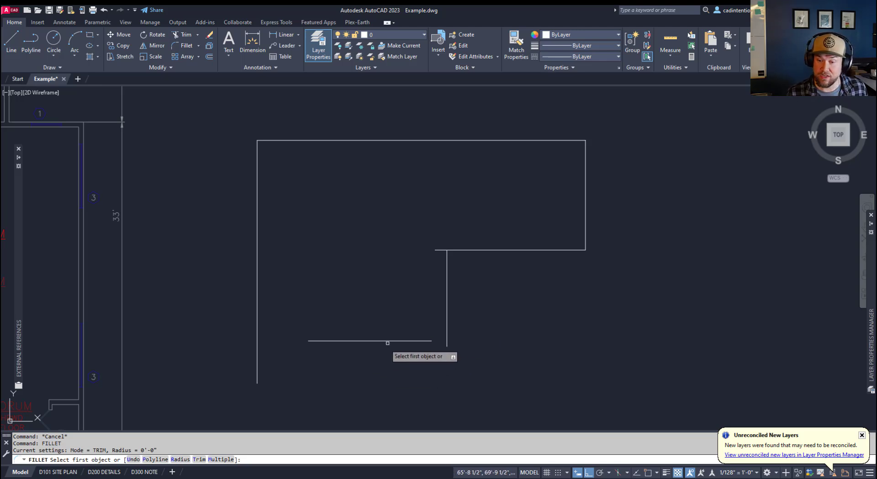
{"action": "left_click", "coordinate": [426, 340]}
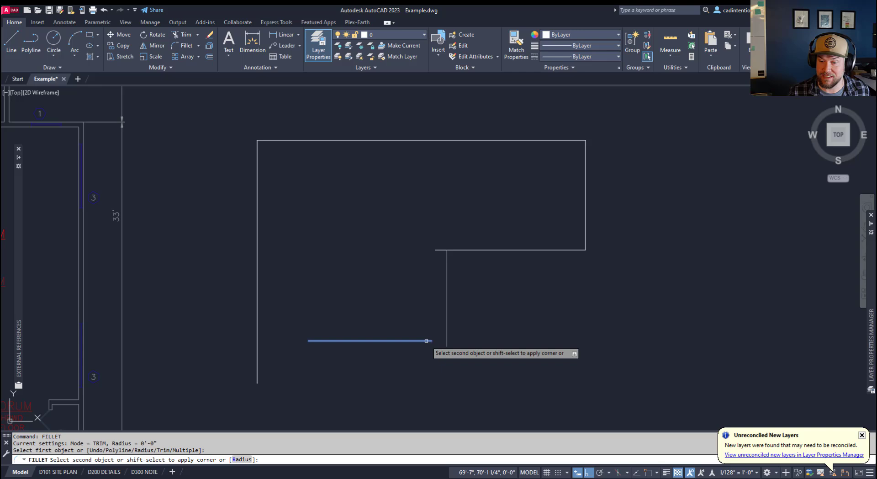
{"action": "left_click", "coordinate": [447, 318]}
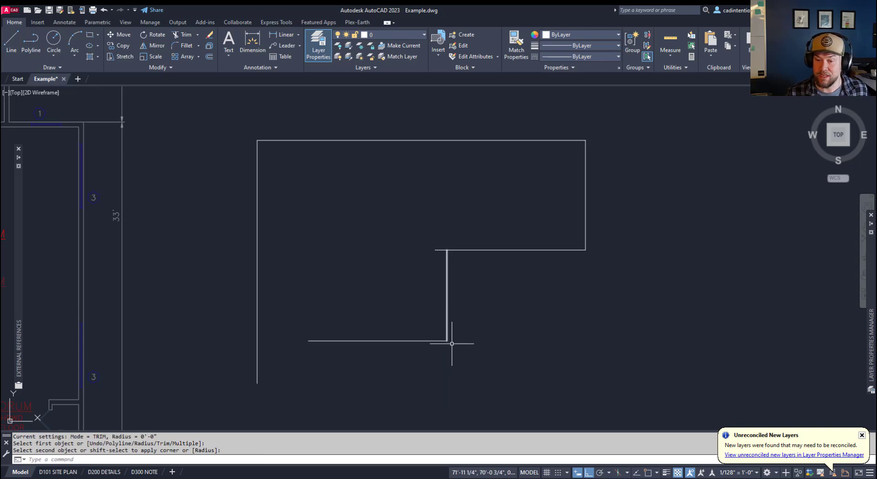
Step: Fillet the vertical line to the upper horizontal line at the inner corner, then check the outline
{"action": "left_click", "coordinate": [436, 252]}
{"action": "key", "text": "space"}
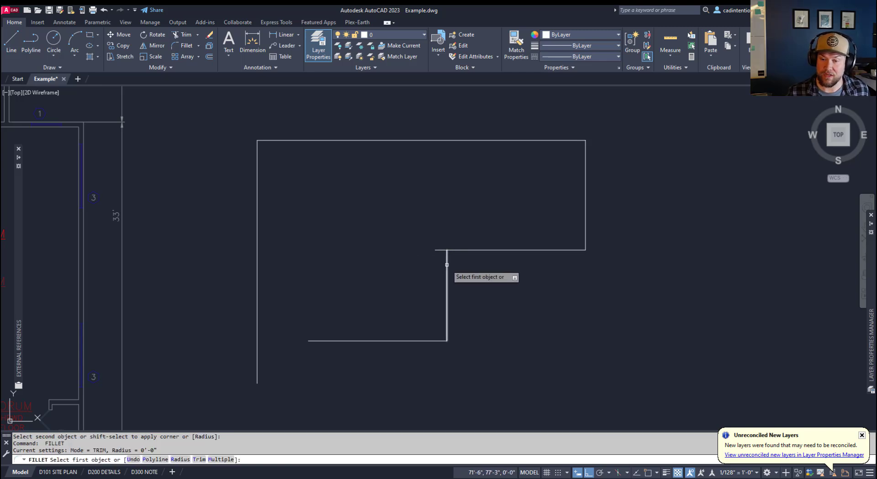
{"action": "left_click", "coordinate": [447, 265]}
{"action": "left_click", "coordinate": [463, 249]}
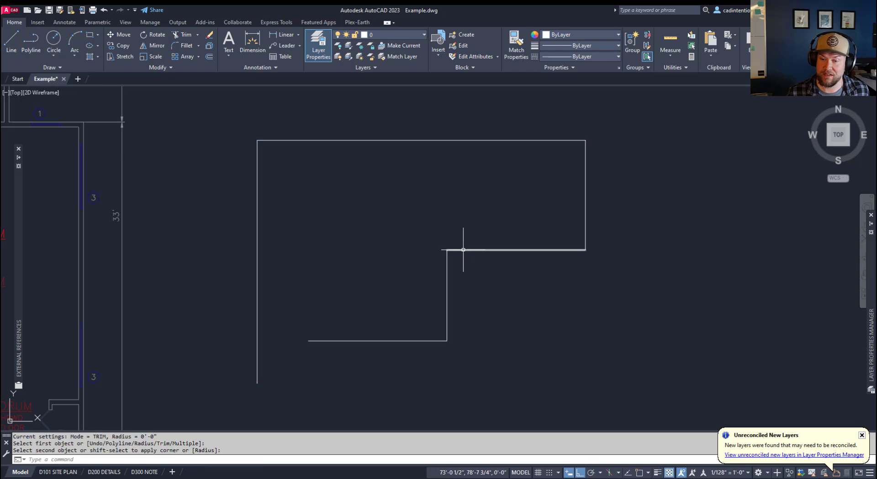
{"action": "left_click", "coordinate": [463, 249]}
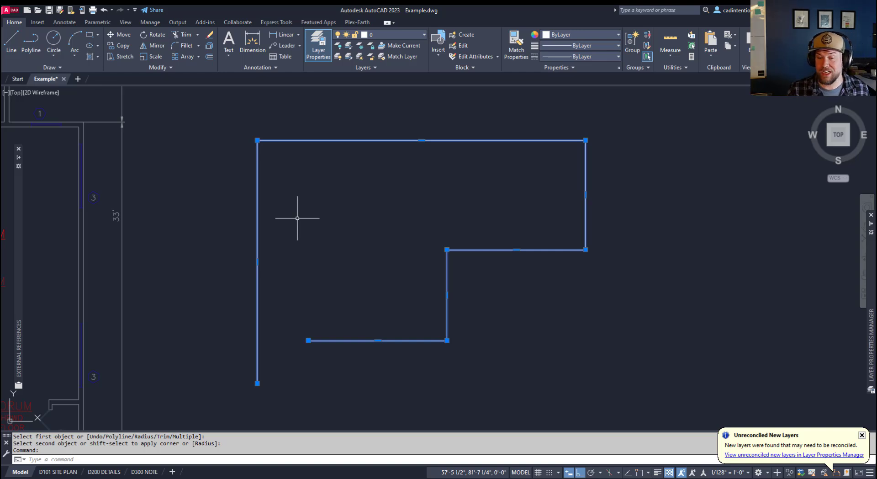
Step: Fillet the bottom line to the left wall line with FI, closing the last corner of the outline
{"action": "key", "text": "Escape"}
{"action": "key", "text": "Escape"}
{"action": "key", "text": "Escape"}
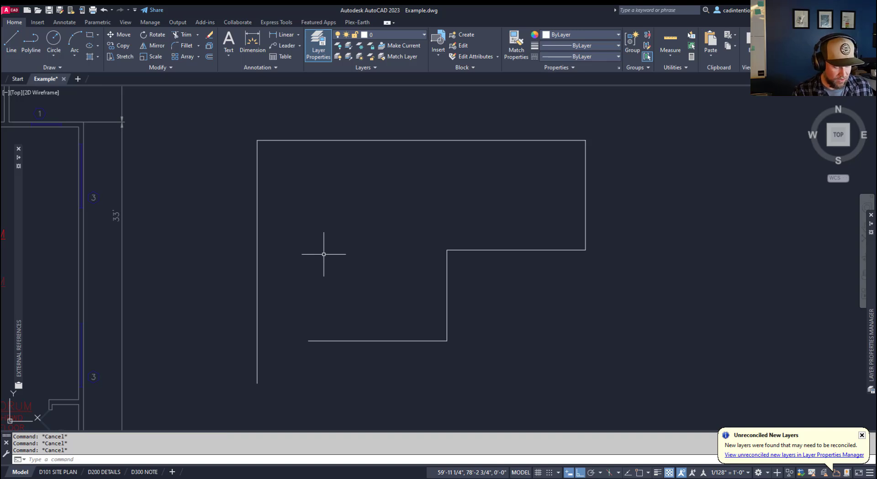
{"action": "type", "text": "FILLET"}
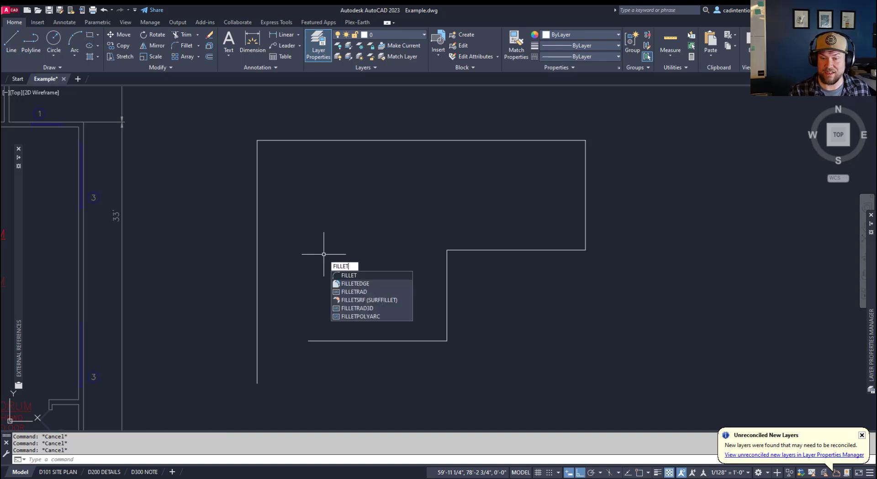
{"action": "key", "text": "Return"}
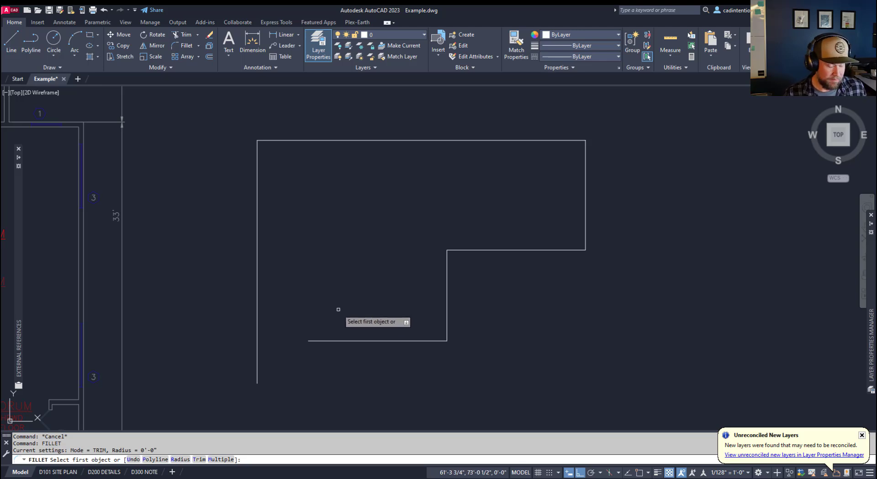
{"action": "left_click", "coordinate": [324, 340]}
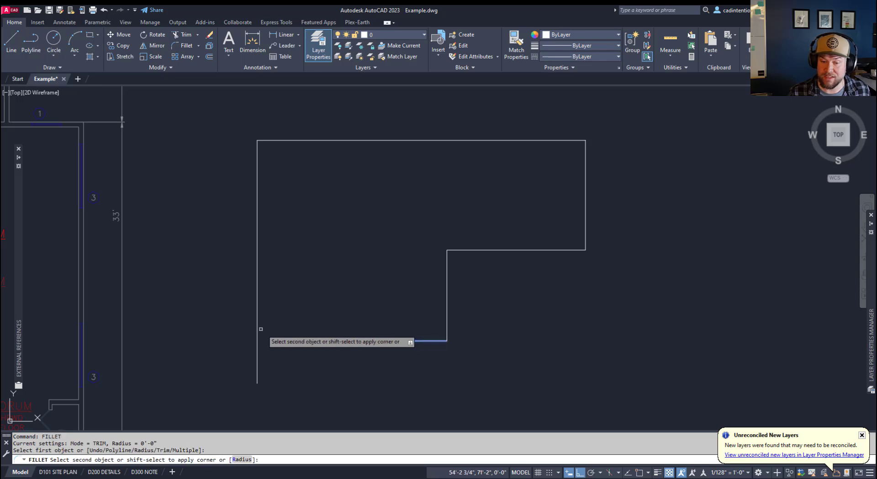
{"action": "left_click", "coordinate": [257, 324]}
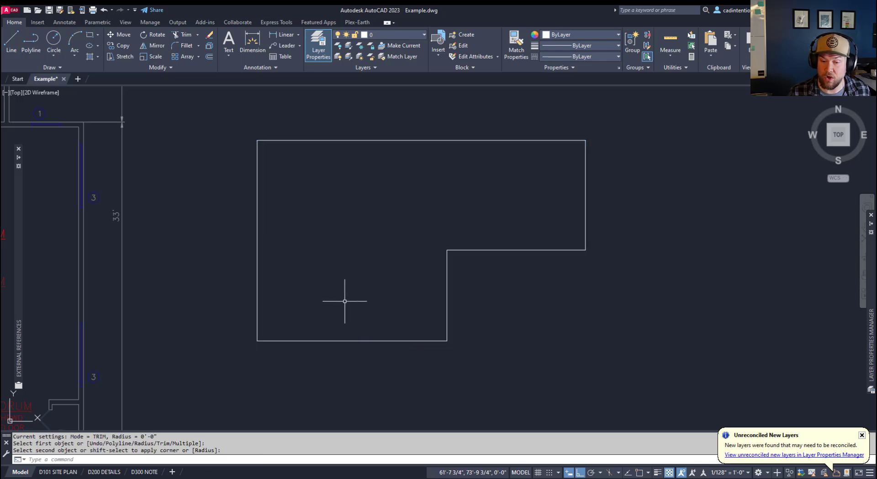
{"action": "key", "text": "Return"}
{"action": "key", "text": "Escape"}
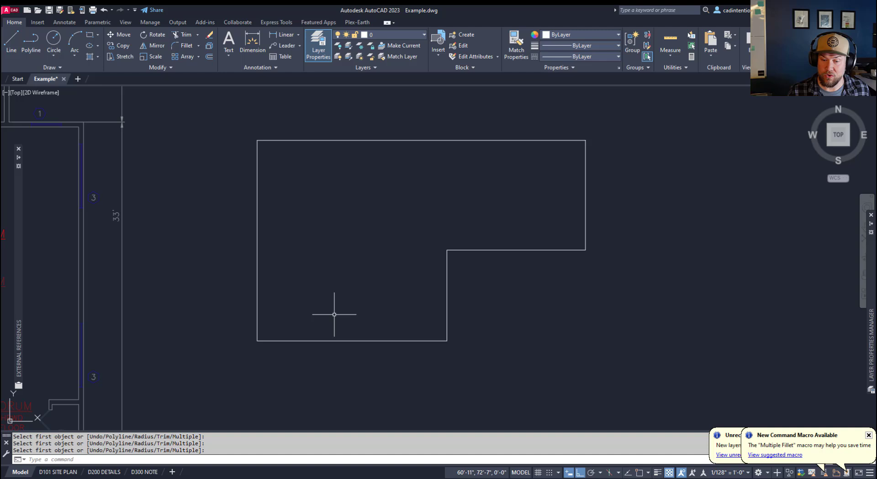
{"action": "left_click", "coordinate": [358, 356]}
{"action": "left_click", "coordinate": [309, 307]}
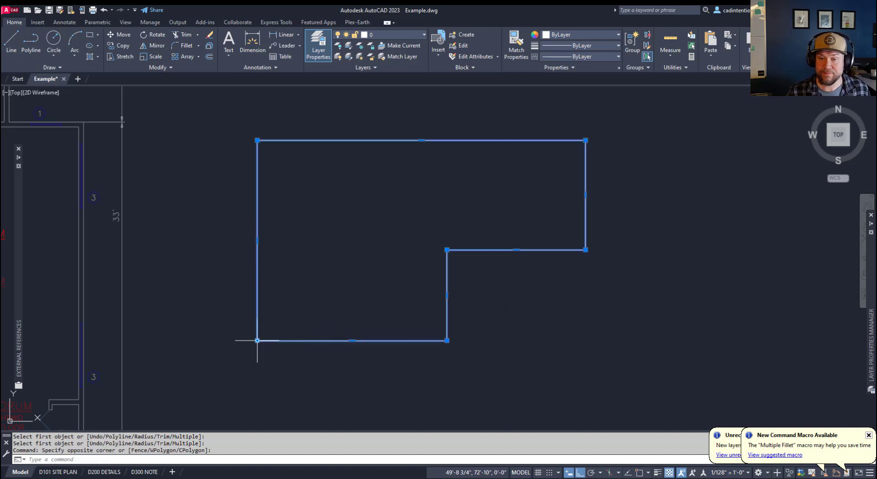
{"action": "mouse_move", "coordinate": [396, 201]}
{"action": "middle_mouse_down"}
{"action": "mouse_move", "coordinate": [332, 272]}
{"action": "mouse_move", "coordinate": [361, 182]}
{"action": "middle_mouse_up"}
Step: Offset the closed L-shaped outline 0'-6" inward and re-centre the doubled outline in view
{"action": "scroll", "coordinate": [332, 271], "scroll_direction": "down", "scroll_amount": 2}
{"action": "key", "text": "Escape"}
{"action": "key", "text": "Escape"}
{"action": "key", "text": "Escape"}
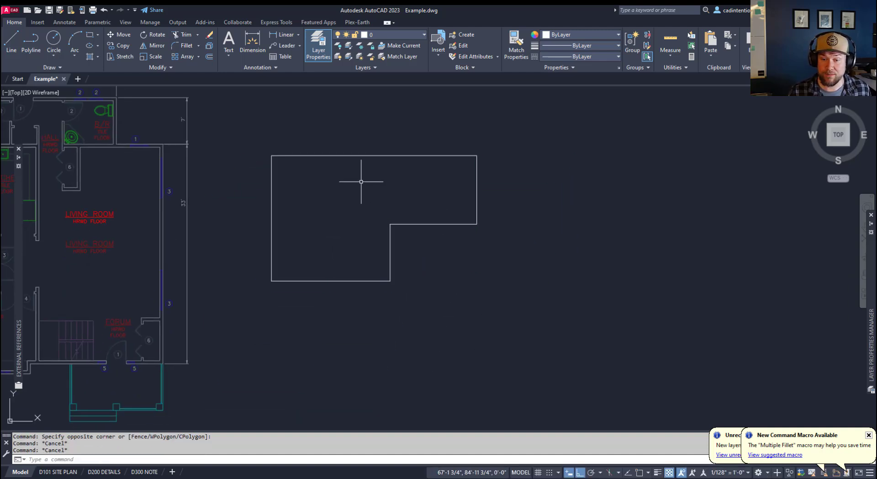
{"action": "type", "text": "OFFSET"}
{"action": "key", "text": "Return"}
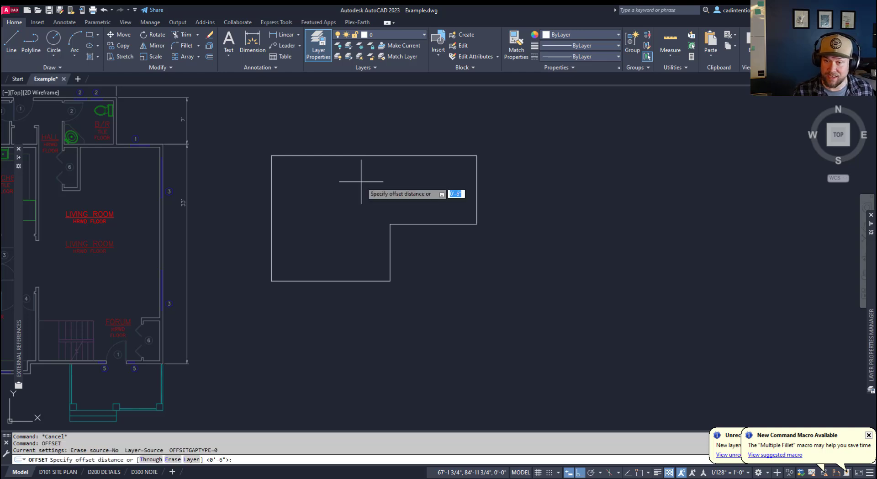
{"action": "key", "text": "Return"}
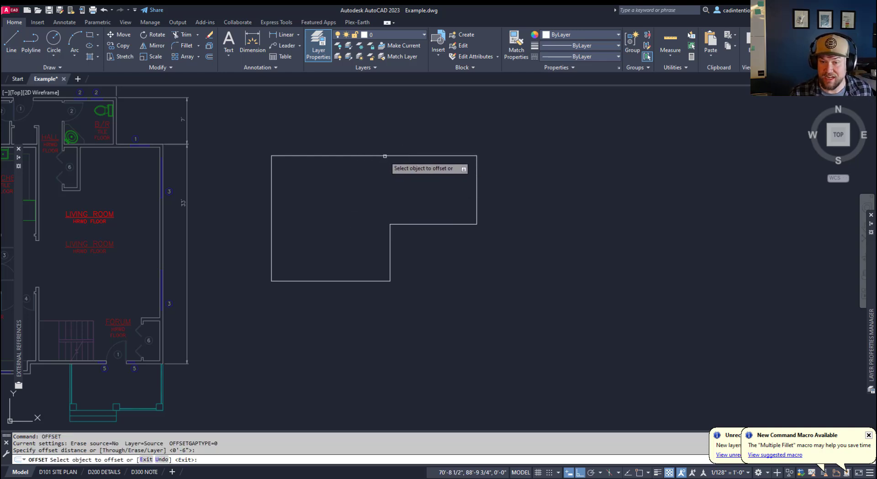
{"action": "left_click", "coordinate": [387, 156]}
{"action": "left_click", "coordinate": [373, 183]}
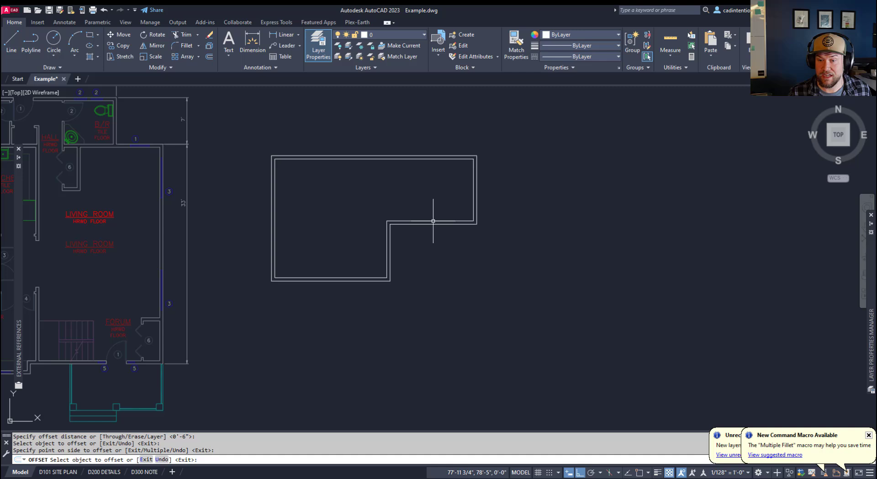
{"action": "key", "text": "Escape"}
{"action": "key", "text": "Escape"}
{"action": "scroll", "coordinate": [416, 187], "scroll_direction": "up", "scroll_amount": 2}
{"action": "key", "text": "Escape"}
{"action": "key", "text": "Escape"}
{"action": "middle_click_drag", "start_coordinate": [323, 161], "coordinate": [304, 195]}
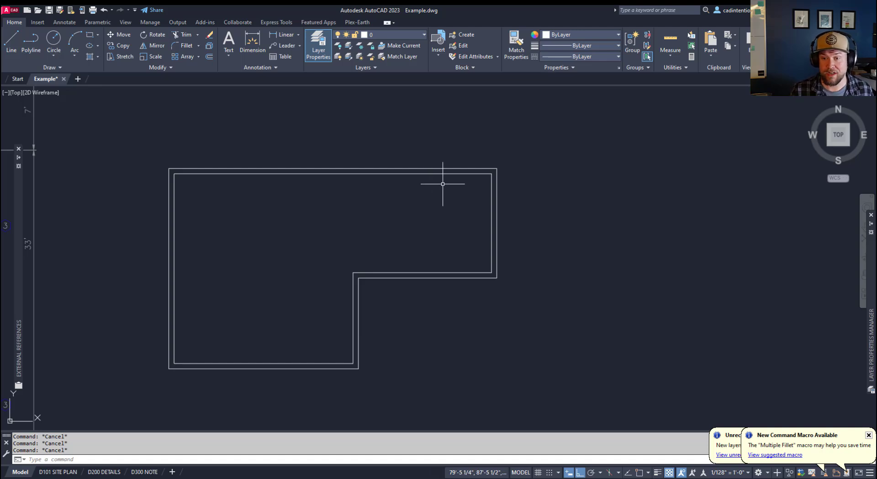
Step: Select both L-shaped outlines, grab the notch corner grip, turn Ortho off and switch to move
{"action": "left_click", "coordinate": [421, 174]}
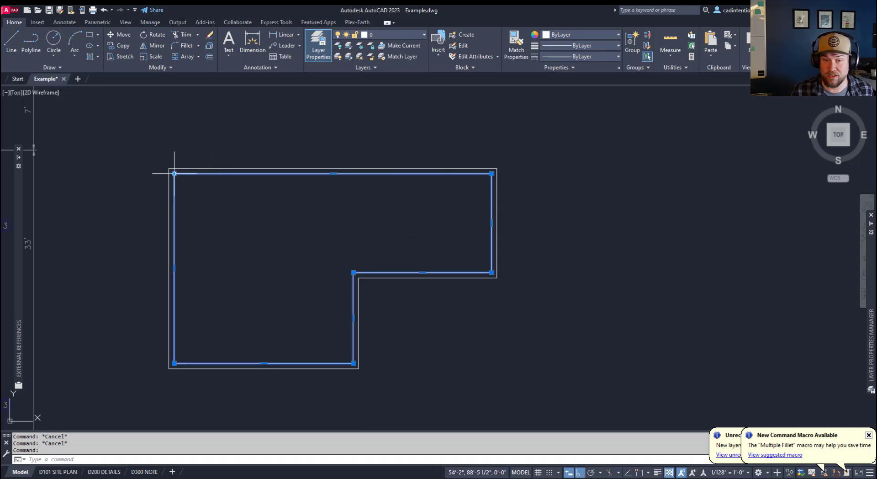
{"action": "mouse_move", "coordinate": [174, 173]}
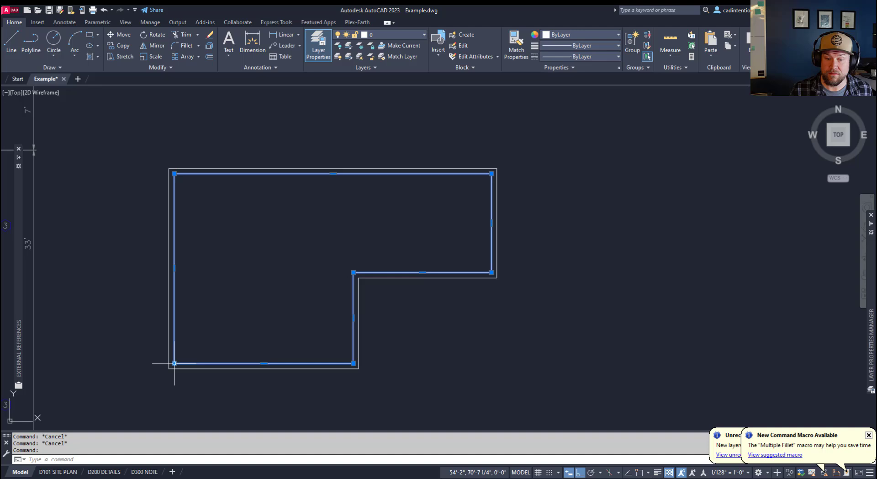
{"action": "left_click", "coordinate": [315, 169]}
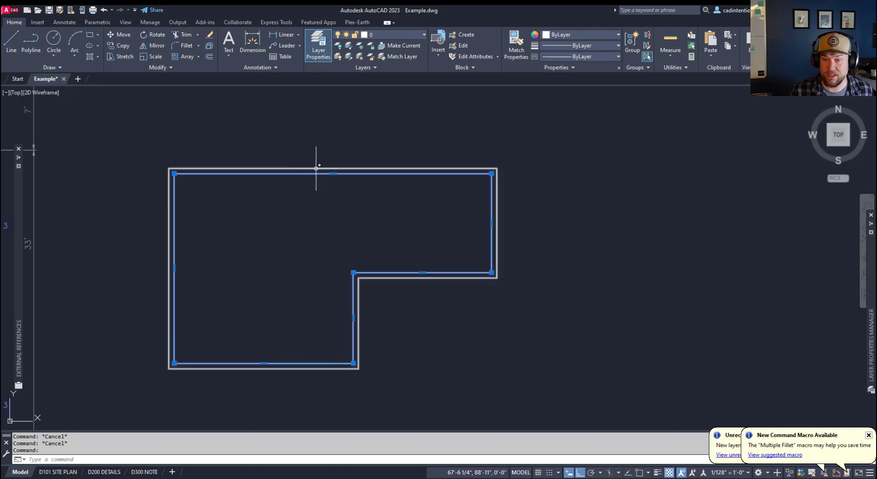
{"action": "left_click", "coordinate": [353, 272]}
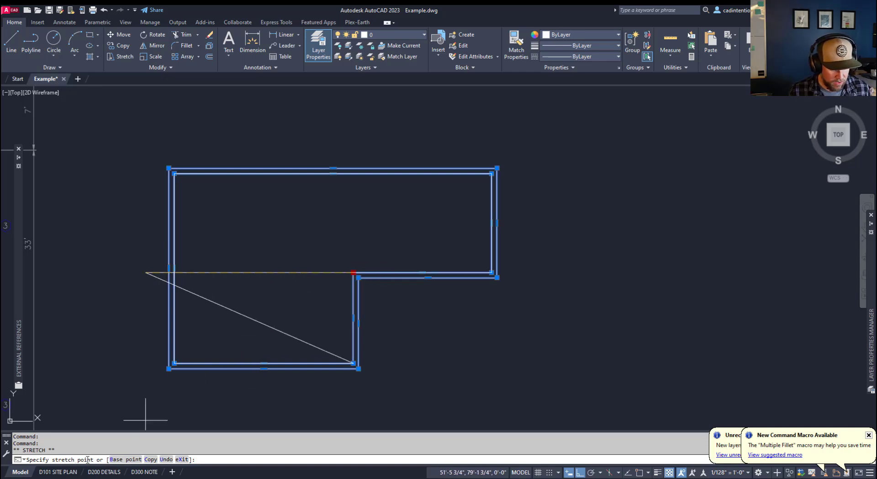
{"action": "key", "text": "F8"}
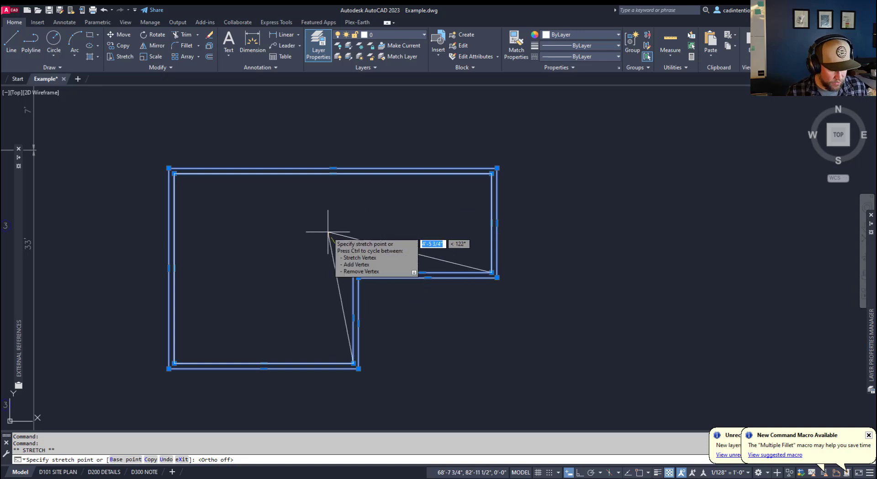
{"action": "key", "text": "Return"}
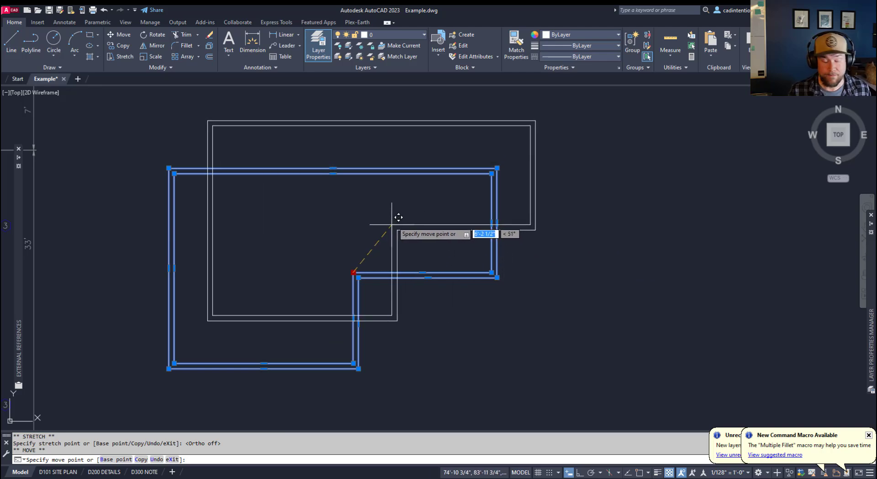
Step: Cycle the notch corner's hot grip through rotate, scale and mirror, ending back on stretch
{"action": "key", "text": "Return"}
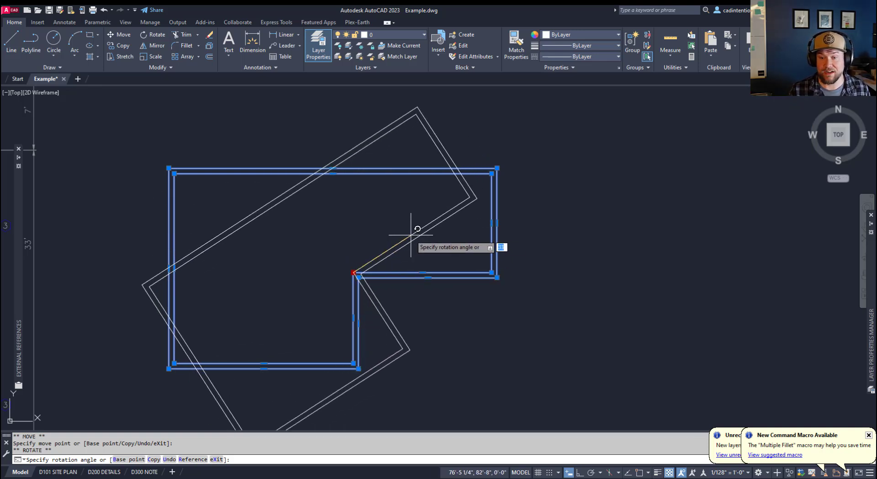
{"action": "key", "text": "space"}
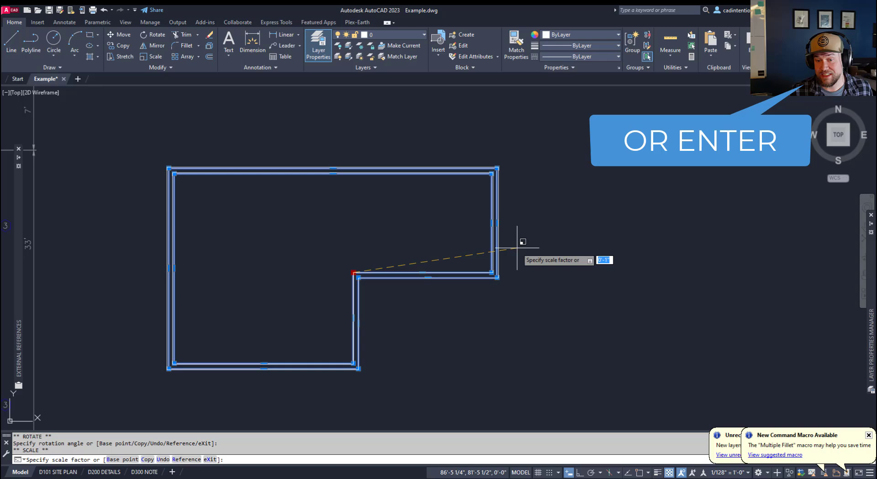
{"action": "key", "text": "space"}
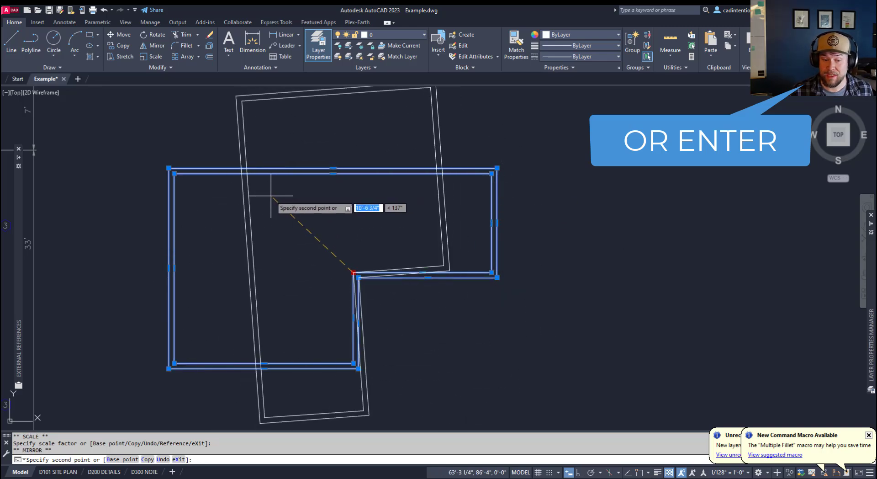
{"action": "key", "text": "space"}
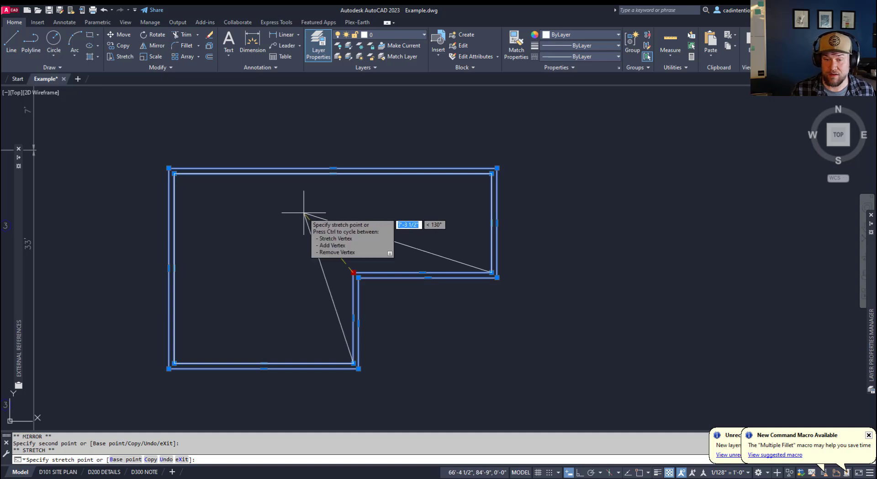
Step: Cycle the grip edit through move, rotate, scale and mirror back to stretch, then cancel it
{"action": "key", "text": "space"}
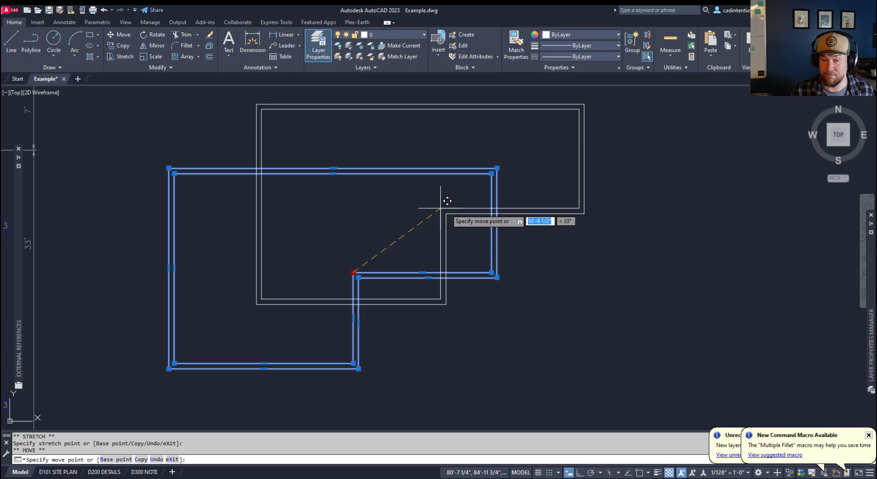
{"action": "key", "text": "space"}
{"action": "key", "text": "space"}
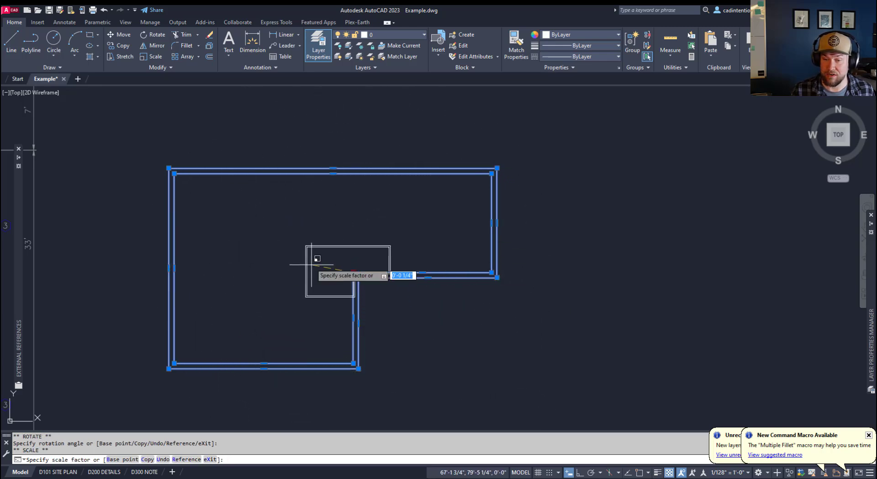
{"action": "key", "text": "space"}
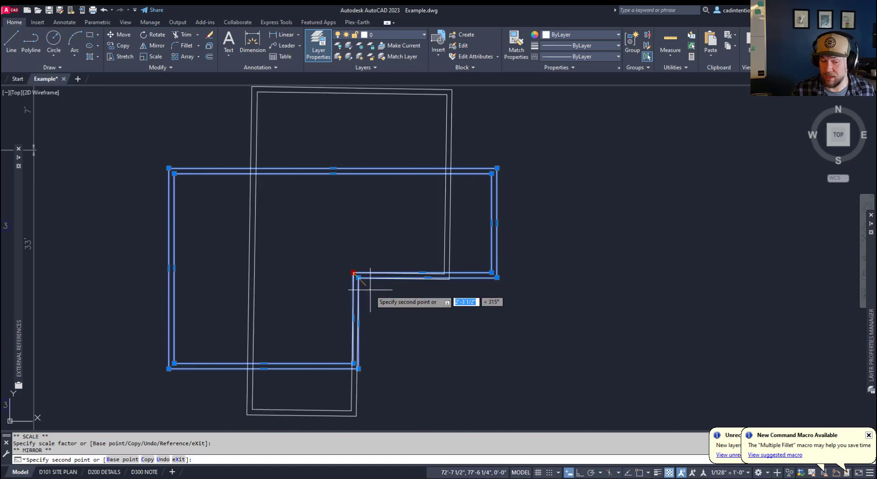
{"action": "key", "text": "Down"}
{"action": "key", "text": "space"}
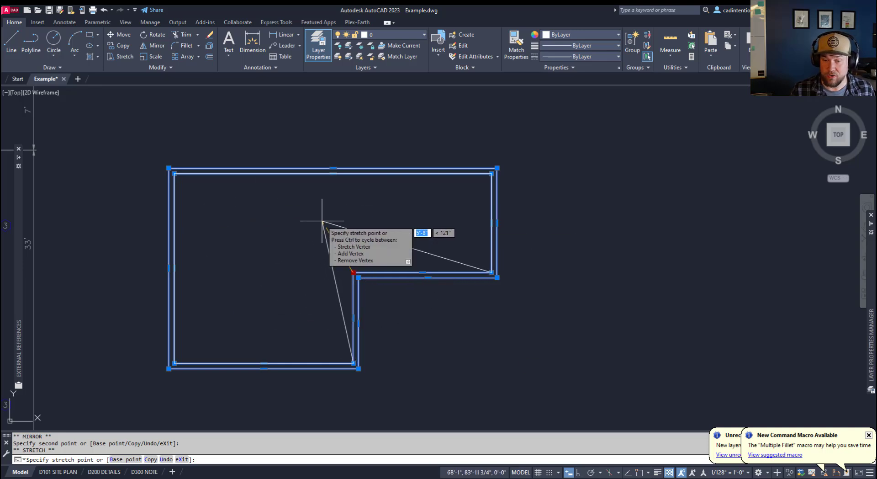
{"action": "key", "text": "Escape"}
{"action": "key", "text": "Escape"}
Step: Move the L-shaped outline by its notch grip farther right, clear of the floor plan
{"action": "left_click", "coordinate": [354, 275]}
{"action": "left_click", "coordinate": [340, 272]}
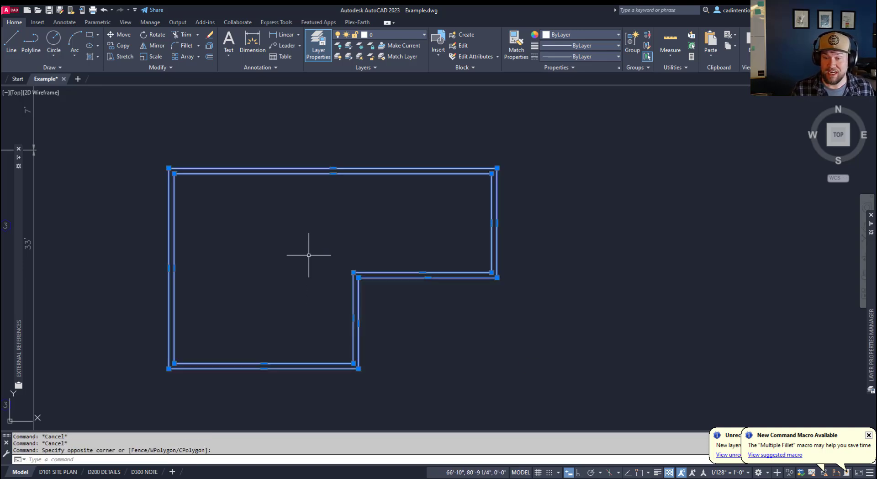
{"action": "left_click", "coordinate": [353, 273]}
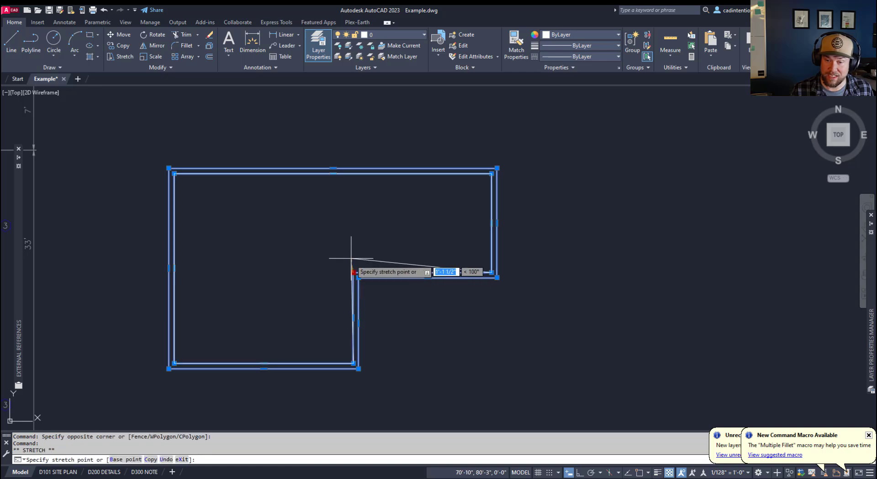
{"action": "key", "text": "space"}
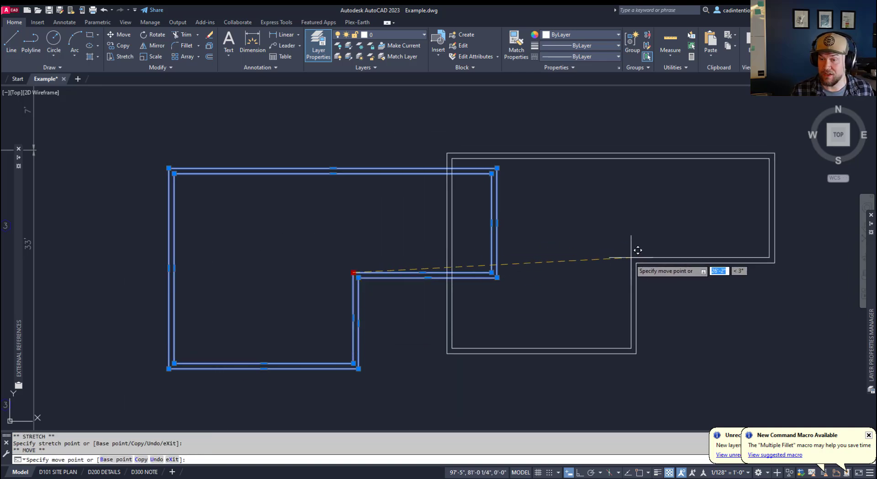
{"action": "left_click", "coordinate": [603, 233]}
{"action": "key", "text": "Escape"}
{"action": "key", "text": "Escape"}
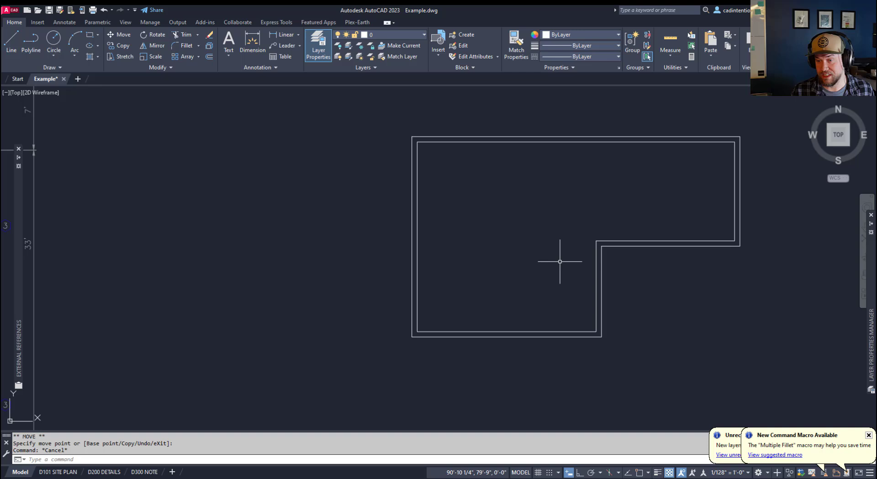
Step: Zoom and pan to frame the floor plan and the relocated outline
{"action": "scroll", "coordinate": [526, 265], "scroll_direction": "down", "scroll_amount": 2}
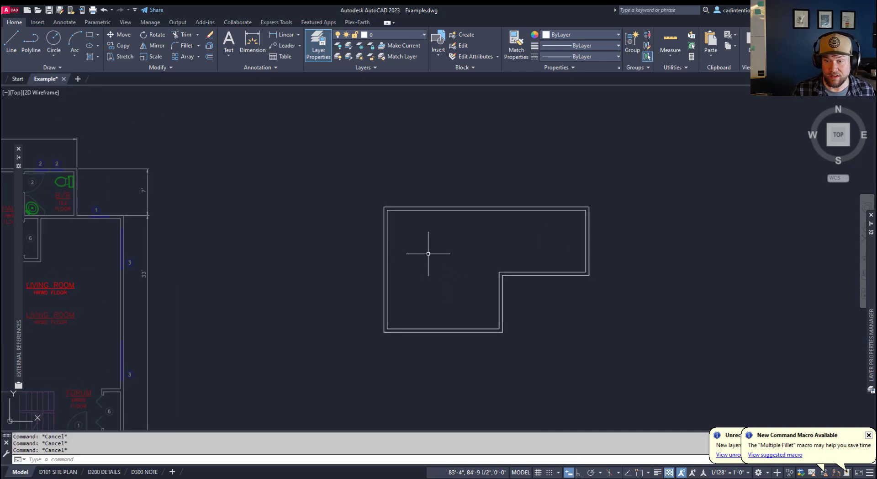
{"action": "left_click", "coordinate": [266, 271]}
{"action": "key", "text": "Escape"}
{"action": "key", "text": "Escape"}
{"action": "key", "text": "Escape"}
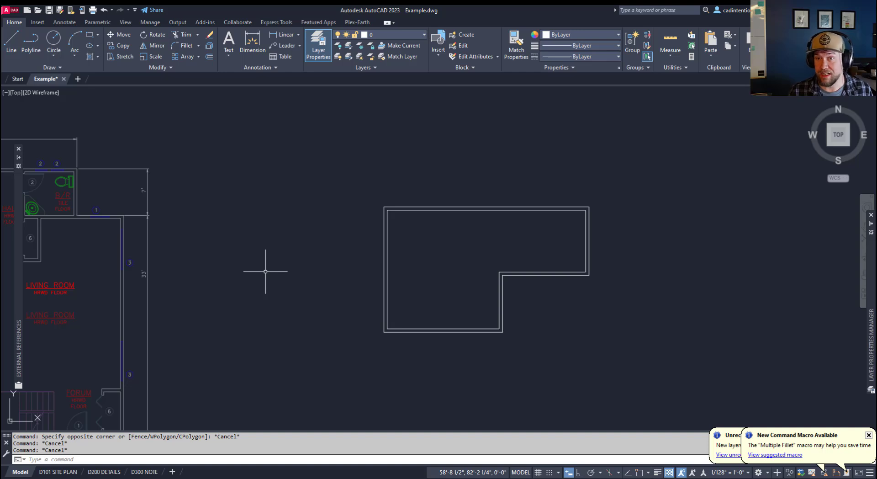
{"action": "left_click", "coordinate": [348, 229]}
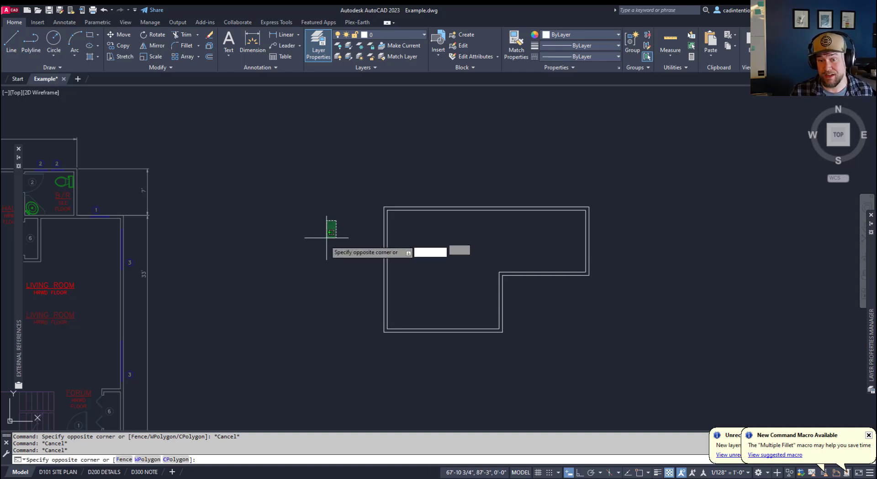
{"action": "key", "text": "Escape"}
{"action": "key", "text": "Escape"}
{"action": "mouse_move", "coordinate": [317, 239]}
{"action": "middle_mouse_down"}
{"action": "mouse_move", "coordinate": [478, 205]}
{"action": "mouse_move", "coordinate": [444, 229]}
{"action": "mouse_move", "coordinate": [476, 225]}
{"action": "mouse_move", "coordinate": [351, 275]}
{"action": "middle_mouse_up"}
{"action": "key", "text": "Escape"}
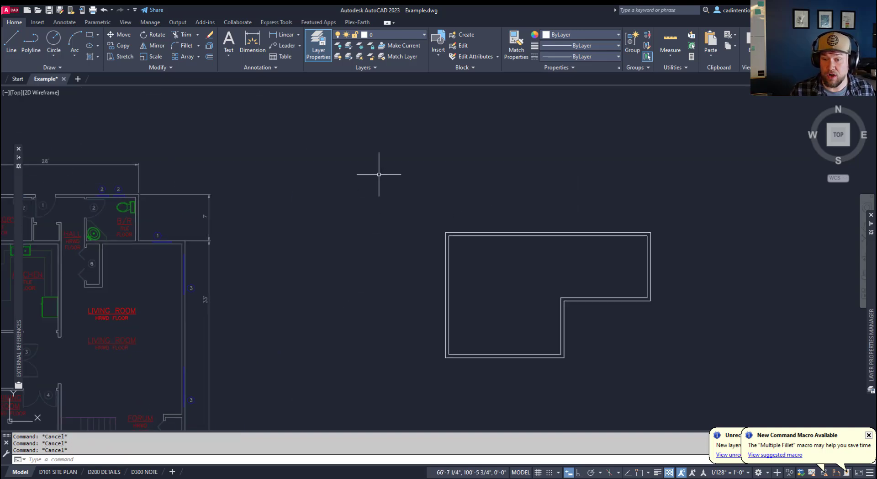
{"action": "middle_click_drag", "start_coordinate": [378, 174], "coordinate": [427, 206]}
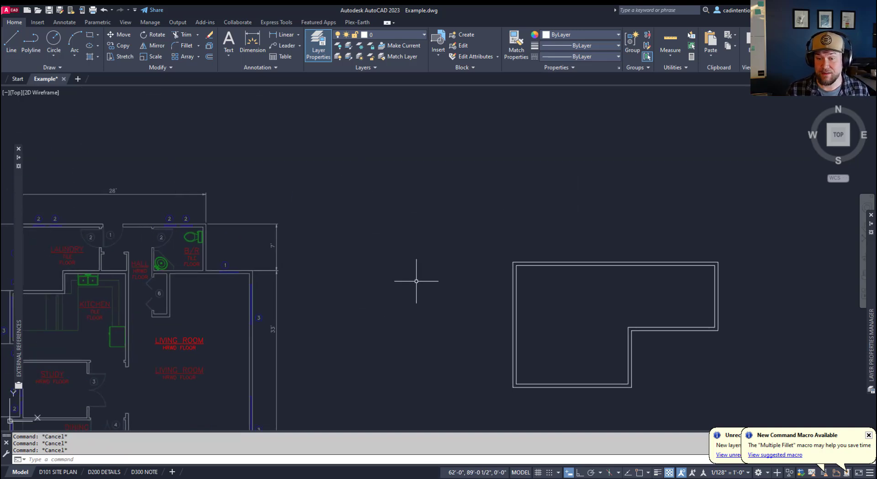
{"action": "middle_click_drag", "start_coordinate": [416, 279], "coordinate": [403, 234]}
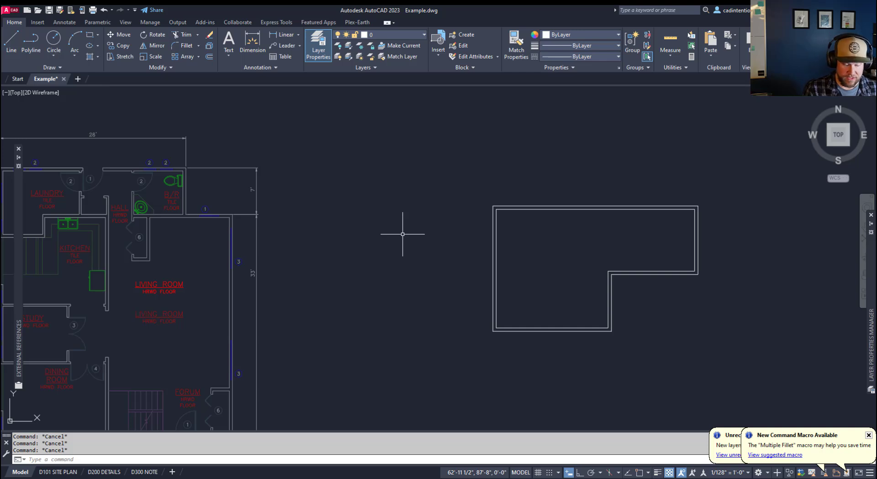
Step: Set the TEXTLAYER system variable to TEXT so new text lands on the Text layer
{"action": "type", "text": "TEXT"}
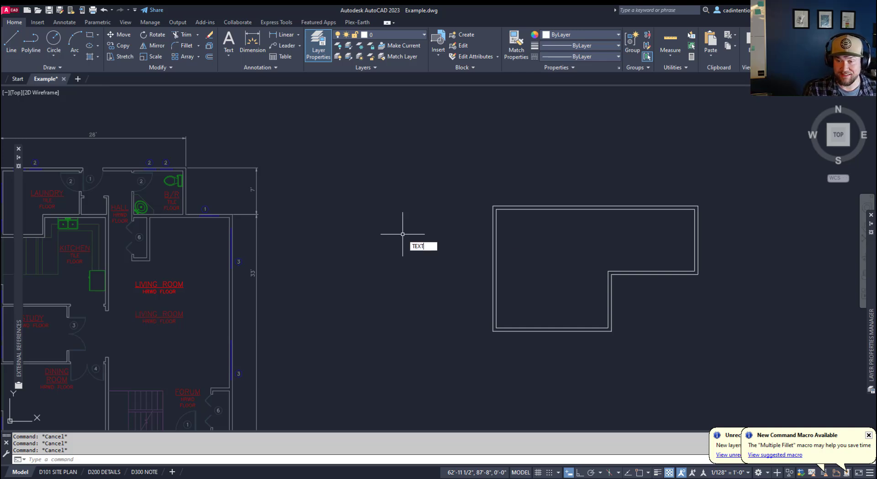
{"action": "type", "text": "LAYER"}
{"action": "key", "text": "Return"}
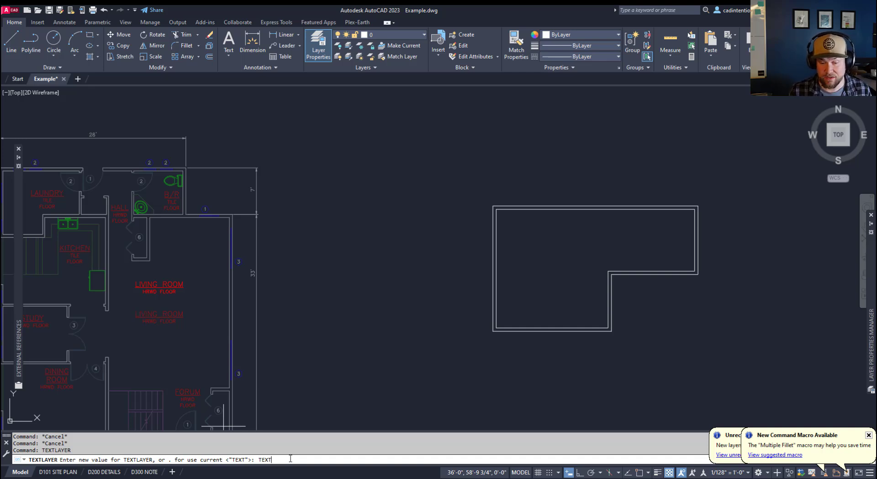
{"action": "key", "text": "Return"}
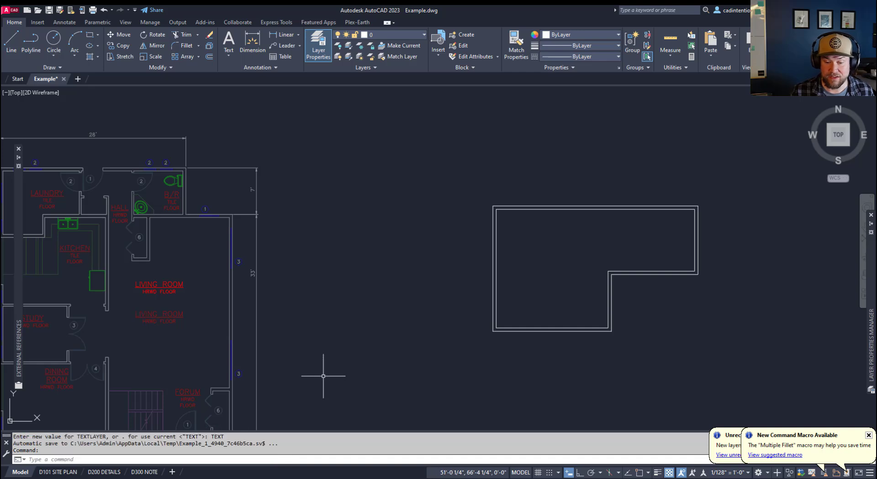
{"action": "middle_click_drag", "start_coordinate": [323, 371], "coordinate": [320, 362]}
Step: Start a multiline text box above the plan, then cancel the unfinished attempt
{"action": "middle_click_drag", "start_coordinate": [329, 298], "coordinate": [343, 308]}
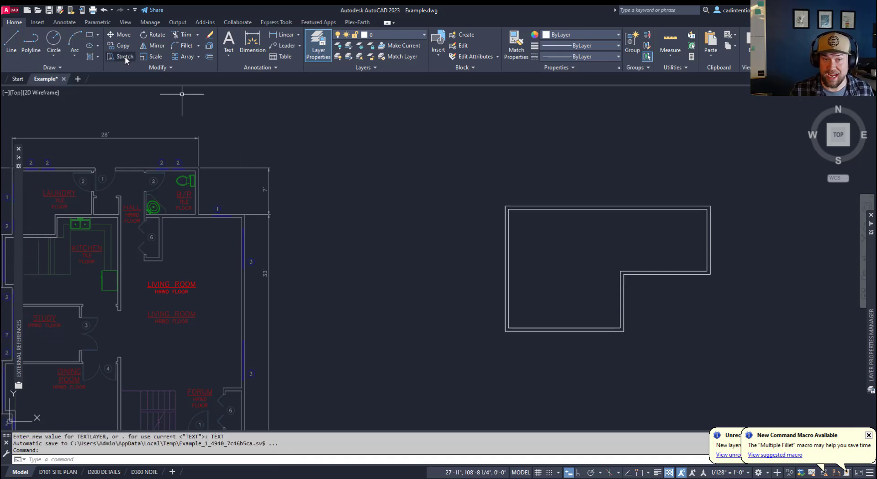
{"action": "left_click", "coordinate": [64, 22]}
{"action": "left_click", "coordinate": [21, 45]}
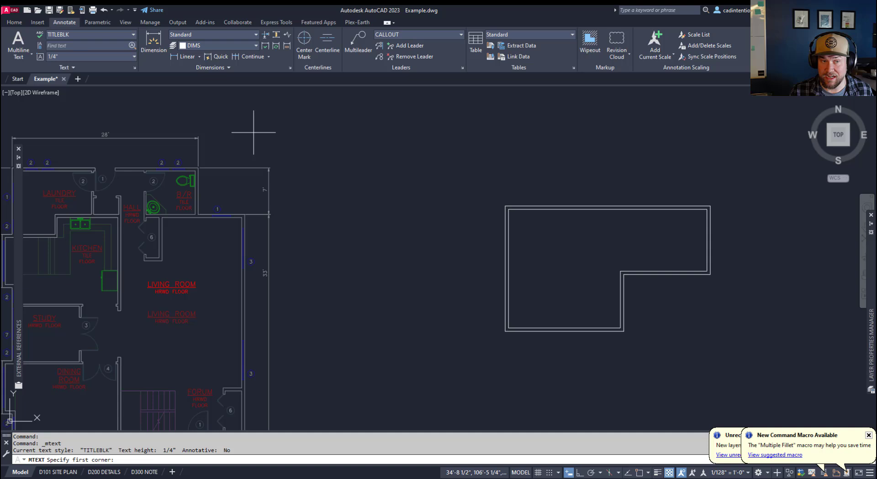
{"action": "left_click", "coordinate": [354, 174]}
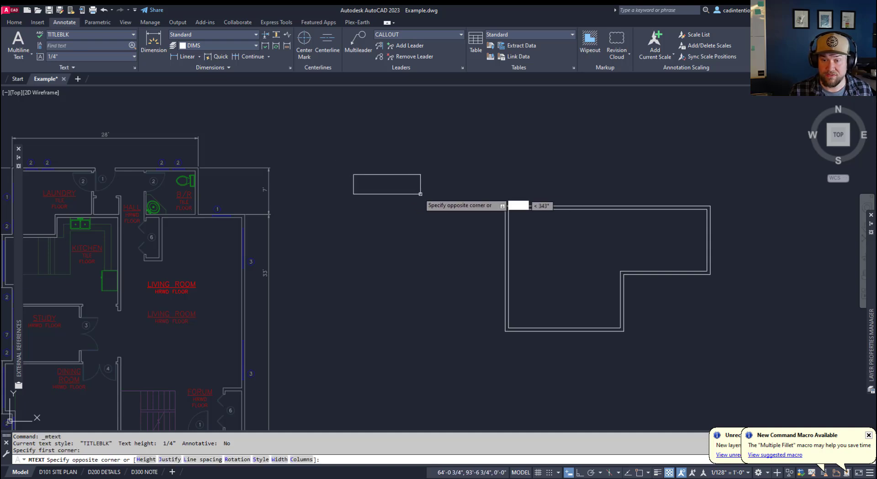
{"action": "key", "text": "Escape"}
{"action": "key", "text": "Escape"}
{"action": "key", "text": "Escape"}
{"action": "left_click", "coordinate": [15, 22]}
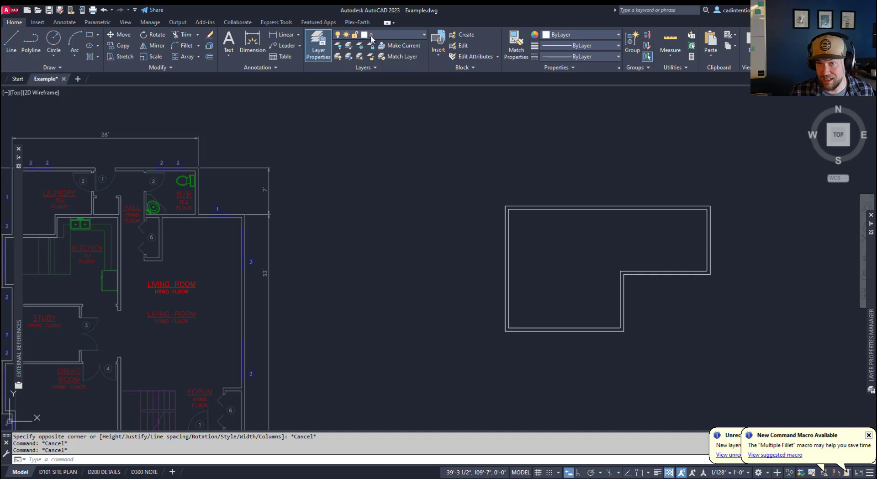
Step: Create a multiline text box above the plan containing the test text 'DSFSDF'
{"action": "left_click", "coordinate": [69, 23]}
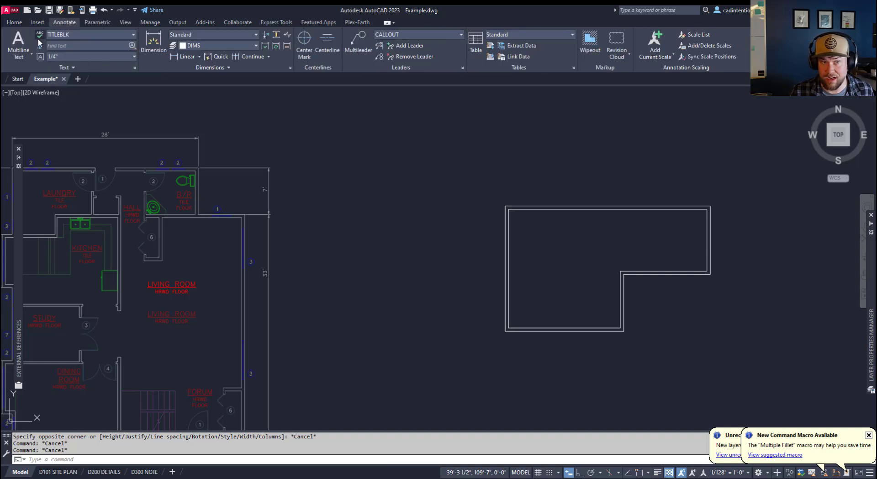
{"action": "left_click", "coordinate": [18, 43]}
{"action": "left_click", "coordinate": [332, 143]}
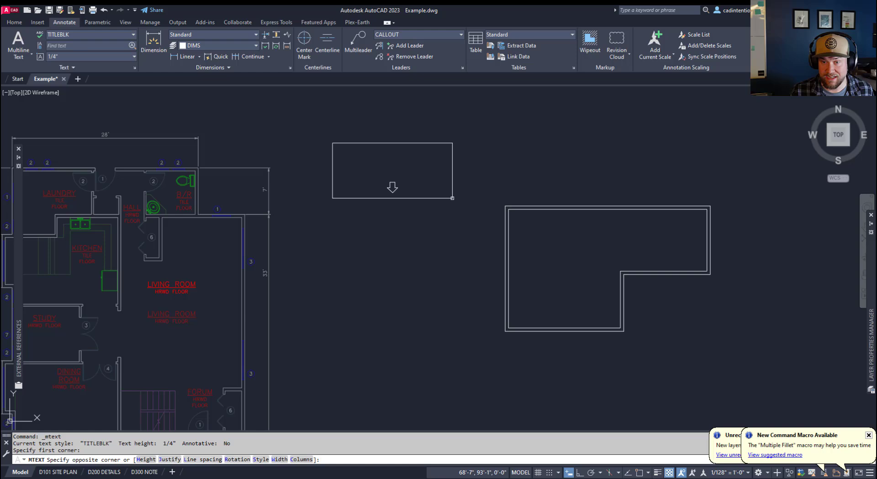
{"action": "left_click", "coordinate": [452, 198]}
{"action": "type", "text": "DSFSDFASDFOSADF"}
{"action": "key", "text": "Escape"}
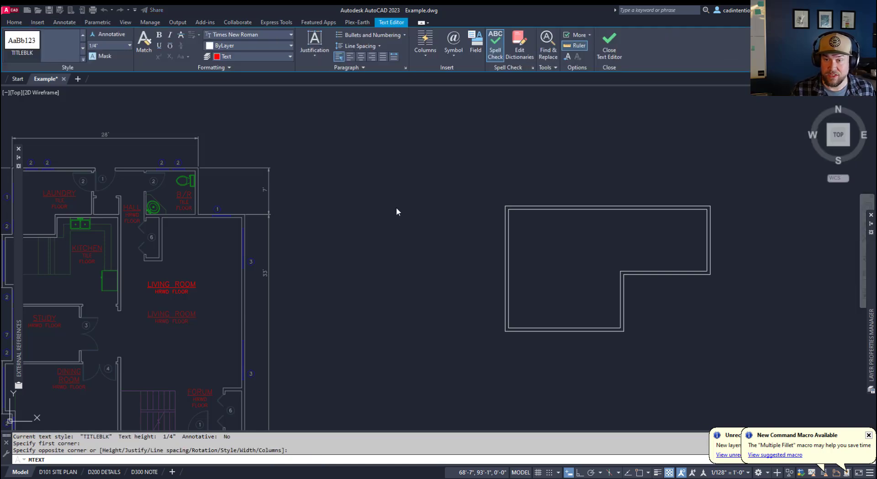
Step: Select the test text to confirm it sits on the Text layer, then reframe the view
{"action": "left_click", "coordinate": [358, 163]}
{"action": "left_click", "coordinate": [336, 138]}
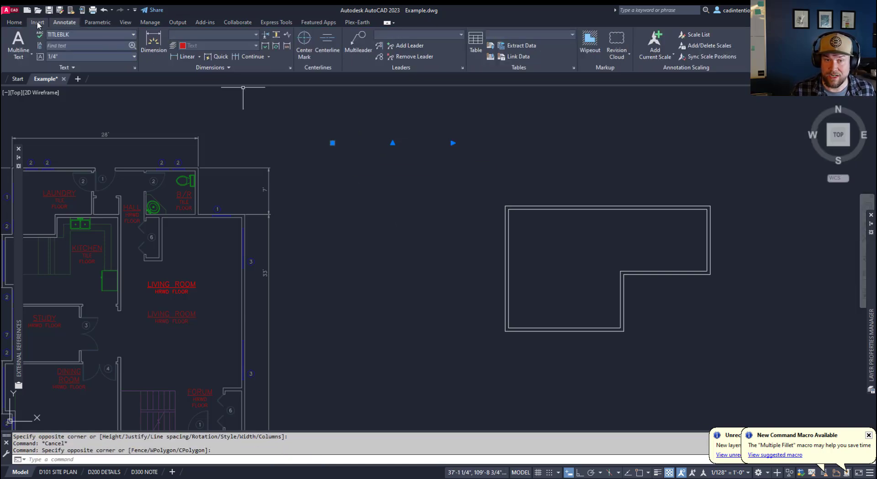
{"action": "left_click", "coordinate": [14, 22]}
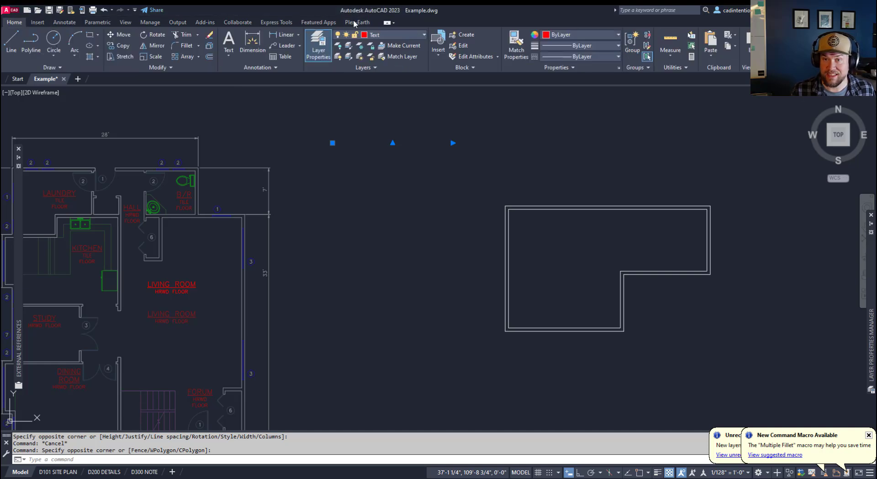
{"action": "key", "text": "Escape"}
{"action": "key", "text": "Escape"}
{"action": "key", "text": "Escape"}
{"action": "middle_click_drag", "start_coordinate": [453, 216], "coordinate": [319, 200]}
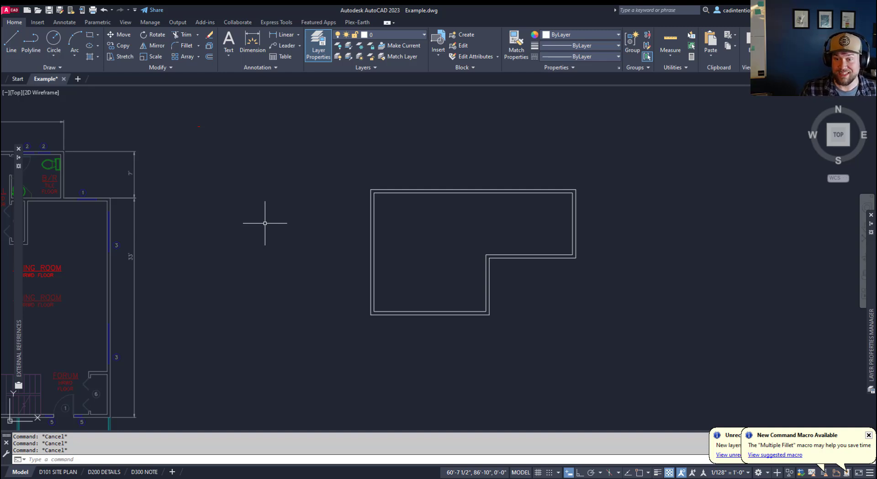
{"action": "mouse_move", "coordinate": [264, 223]}
{"action": "middle_mouse_down"}
{"action": "mouse_move", "coordinate": [272, 251]}
{"action": "mouse_move", "coordinate": [170, 198]}
{"action": "mouse_move", "coordinate": [217, 149]}
{"action": "mouse_move", "coordinate": [258, 140]}
{"action": "middle_mouse_up"}
{"action": "scroll", "coordinate": [227, 176], "scroll_direction": "up", "scroll_amount": 3}
{"action": "scroll", "coordinate": [349, 280], "scroll_direction": "down", "scroll_amount": 3}
{"action": "scroll", "coordinate": [352, 202], "scroll_direction": "down", "scroll_amount": 1}
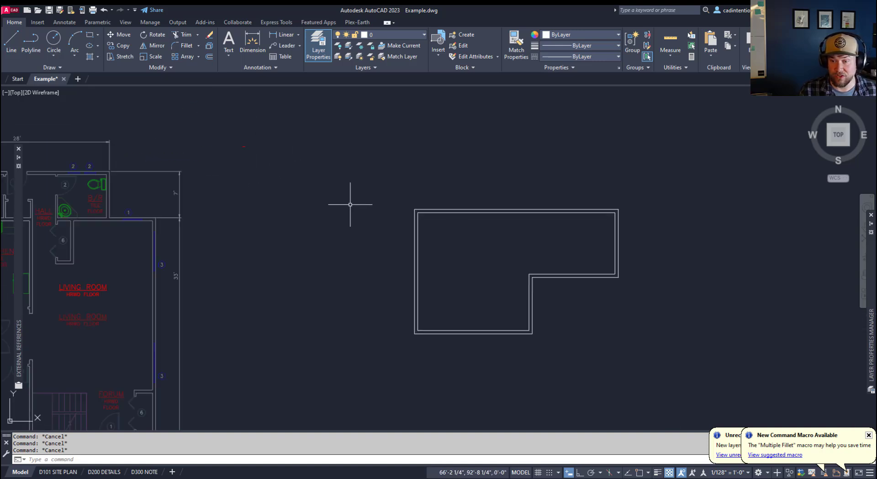
Step: Set the DIMLAYER system variable to the DIMLAYER layer
{"action": "type", "text": "DIM"}
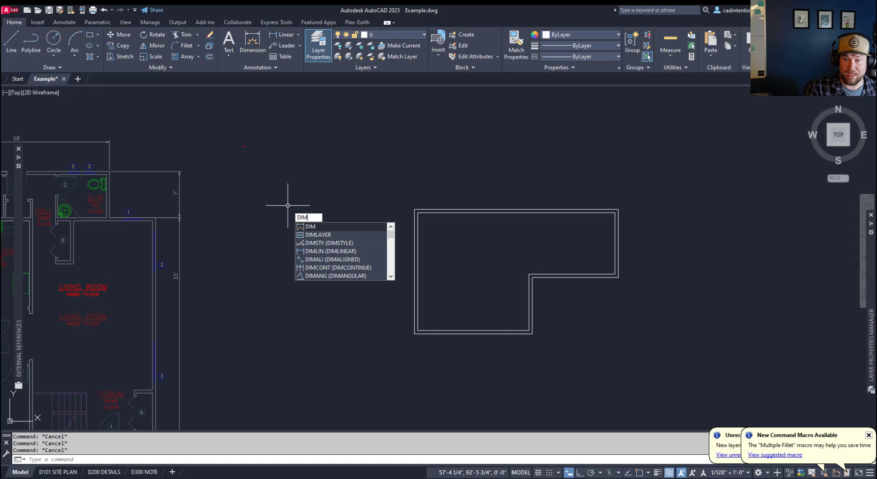
{"action": "type", "text": "LAYER"}
{"action": "key", "text": "Return"}
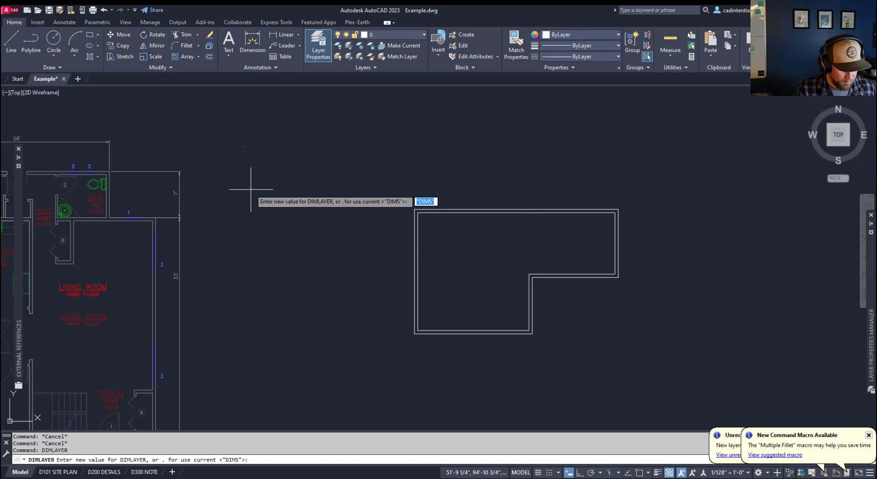
{"action": "type", "text": "DIM"}
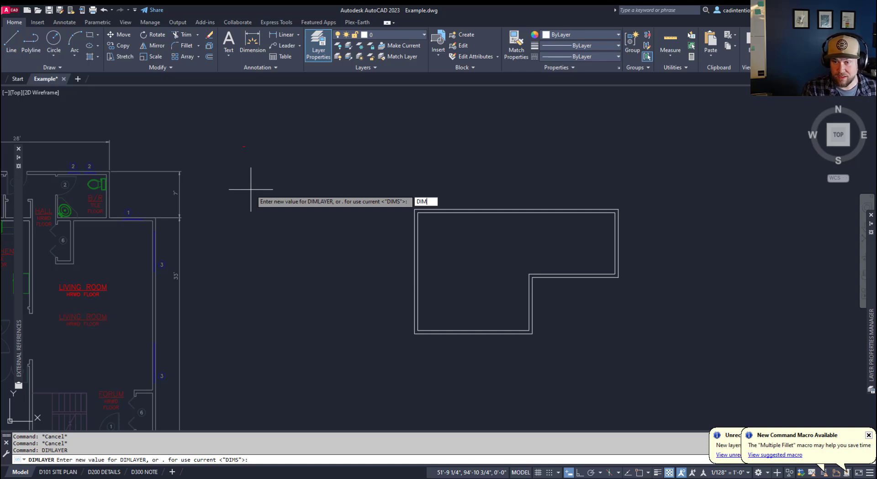
{"action": "type", "text": "LA"}
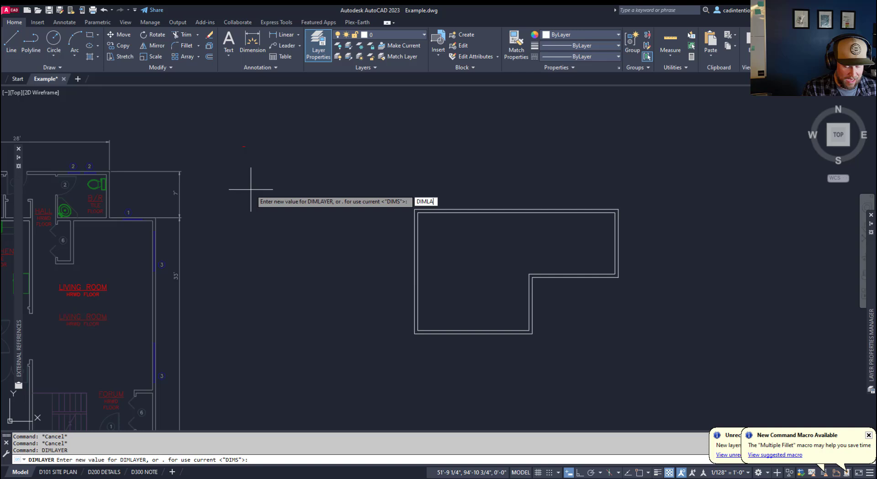
{"action": "type", "text": "YER"}
{"action": "key", "text": "Return"}
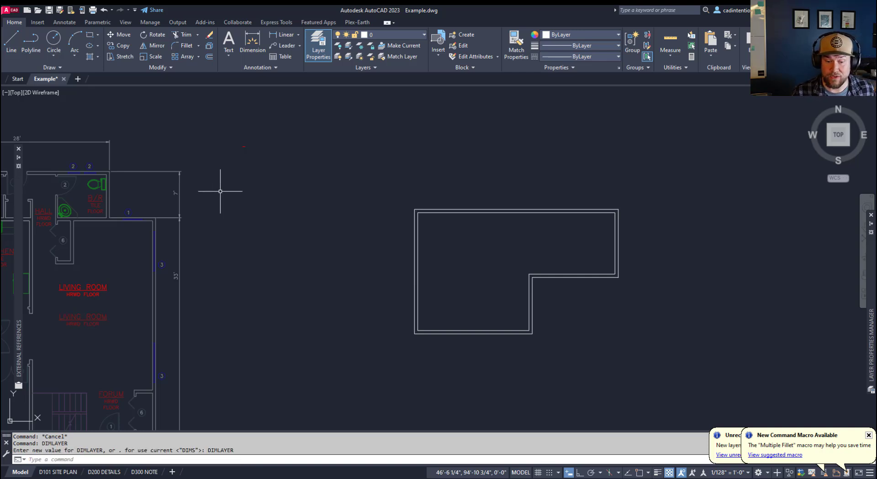
{"action": "middle_click_drag", "start_coordinate": [272, 185], "coordinate": [286, 194]}
Step: Add an 18'-1 3/4" linear dimension above the outline and confirm it sits on DIMLAYER
{"action": "left_click", "coordinate": [58, 25]}
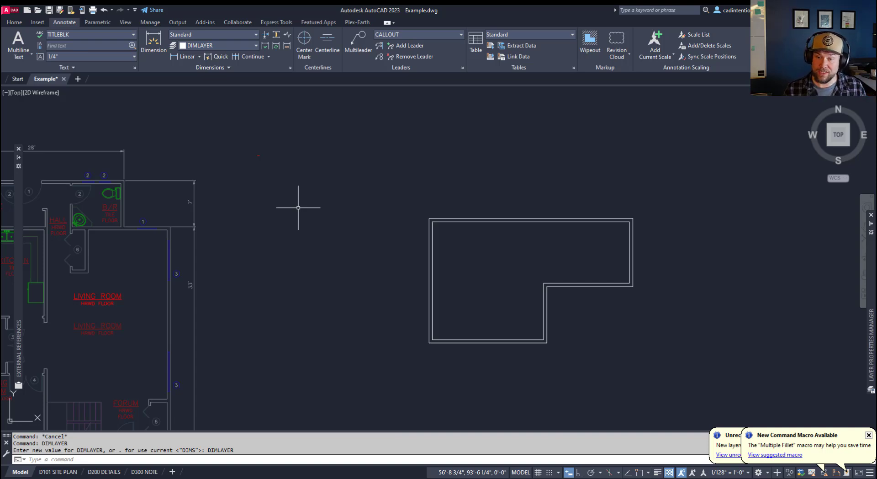
{"action": "left_click", "coordinate": [182, 56]}
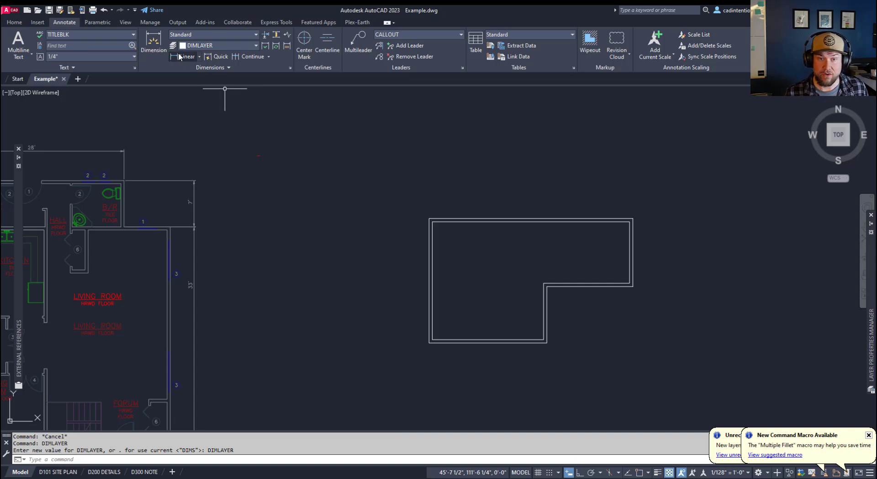
{"action": "left_click", "coordinate": [369, 145]}
{"action": "left_click", "coordinate": [489, 146]}
{"action": "left_click", "coordinate": [452, 182]}
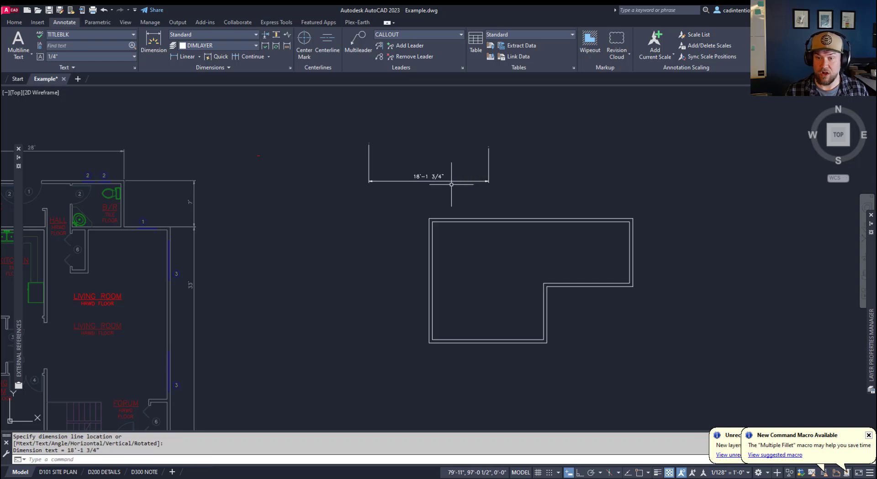
{"action": "left_click_drag", "start_coordinate": [452, 185], "coordinate": [392, 155]}
{"action": "left_click", "coordinate": [14, 22]}
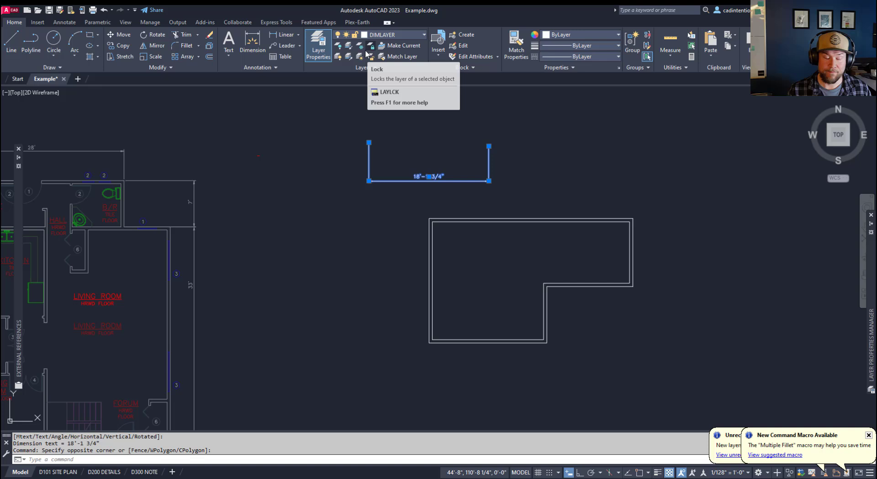
{"action": "key", "text": "Escape"}
{"action": "key", "text": "Escape"}
{"action": "key", "text": "Escape"}
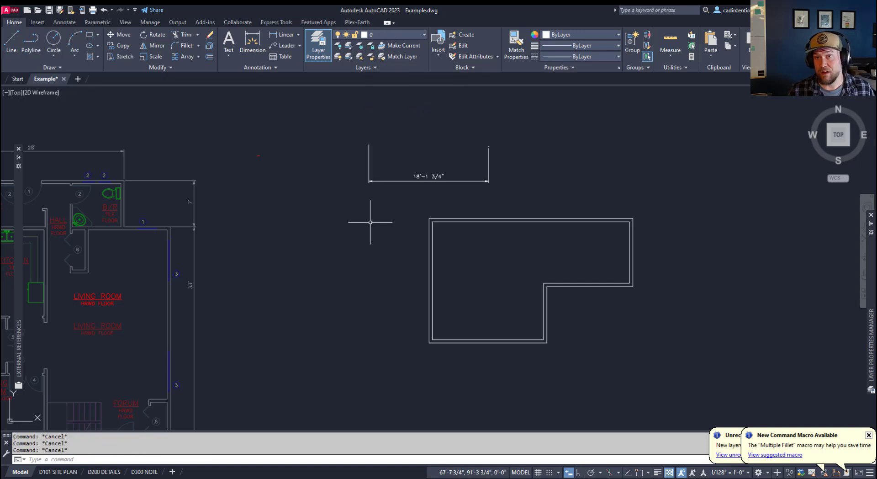